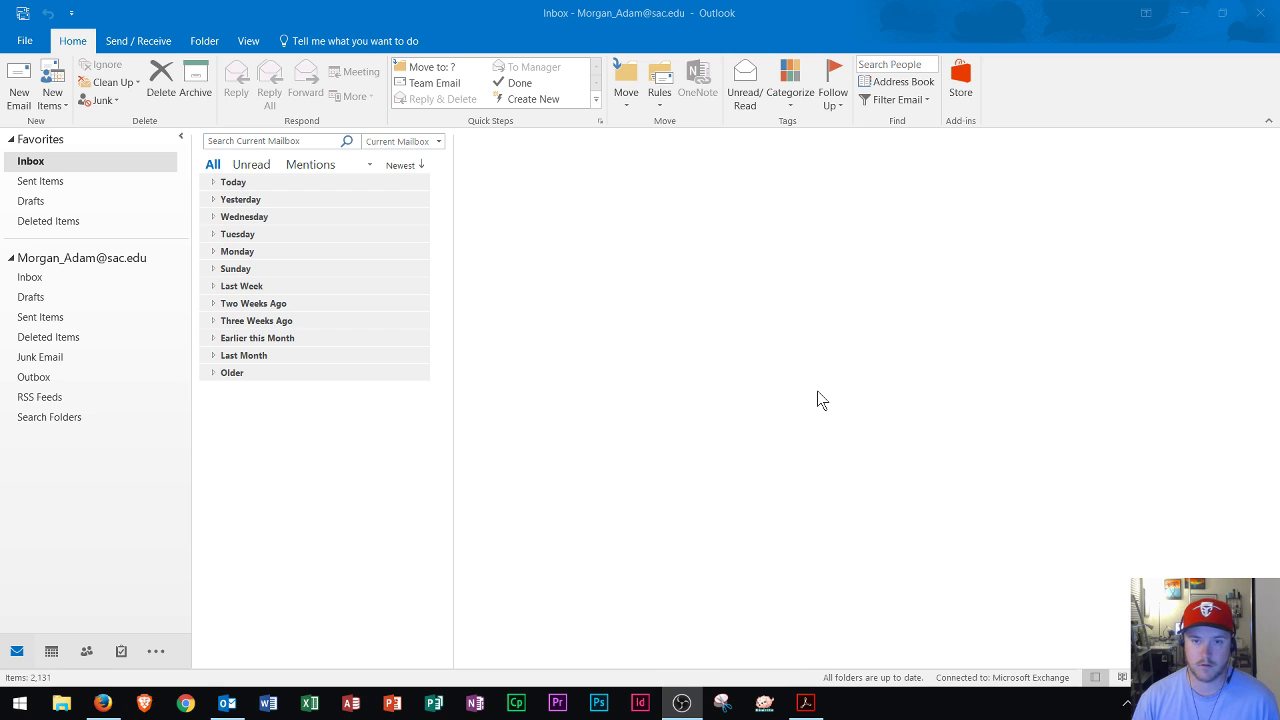
- Search Windows for the Outlook application and dismiss the results
left_click(817, 400)
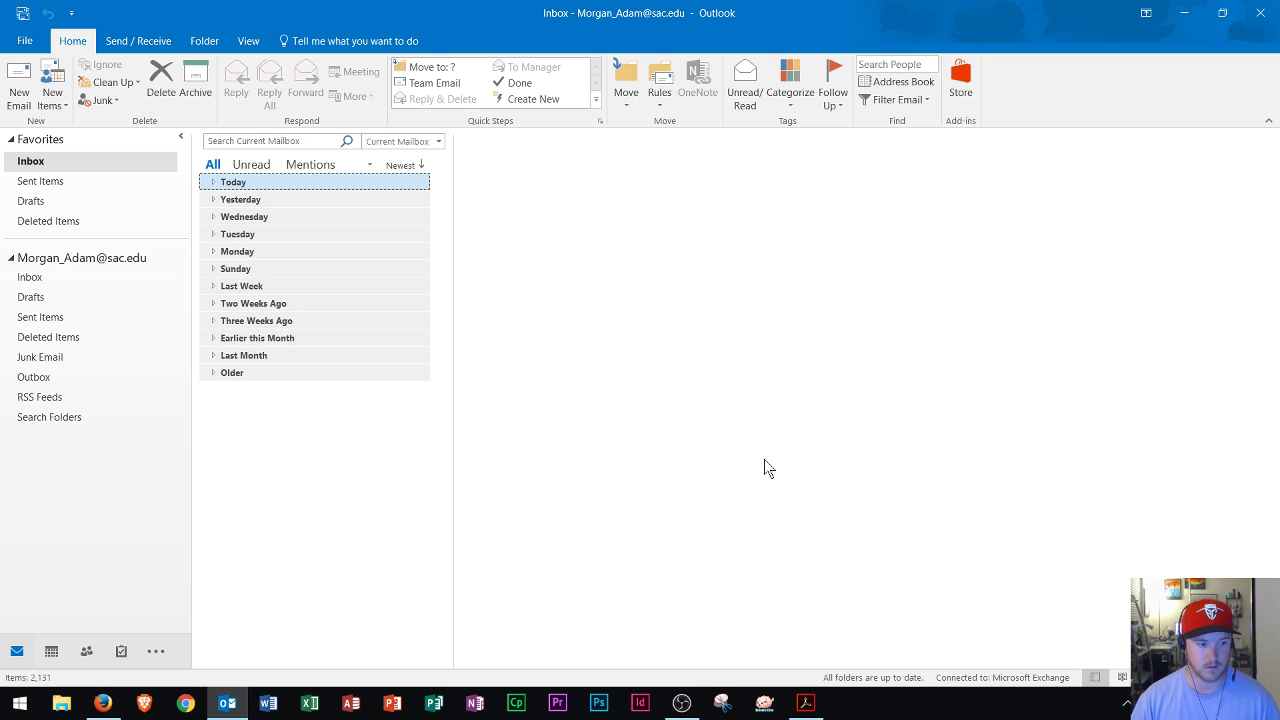
key("super")
type("out")
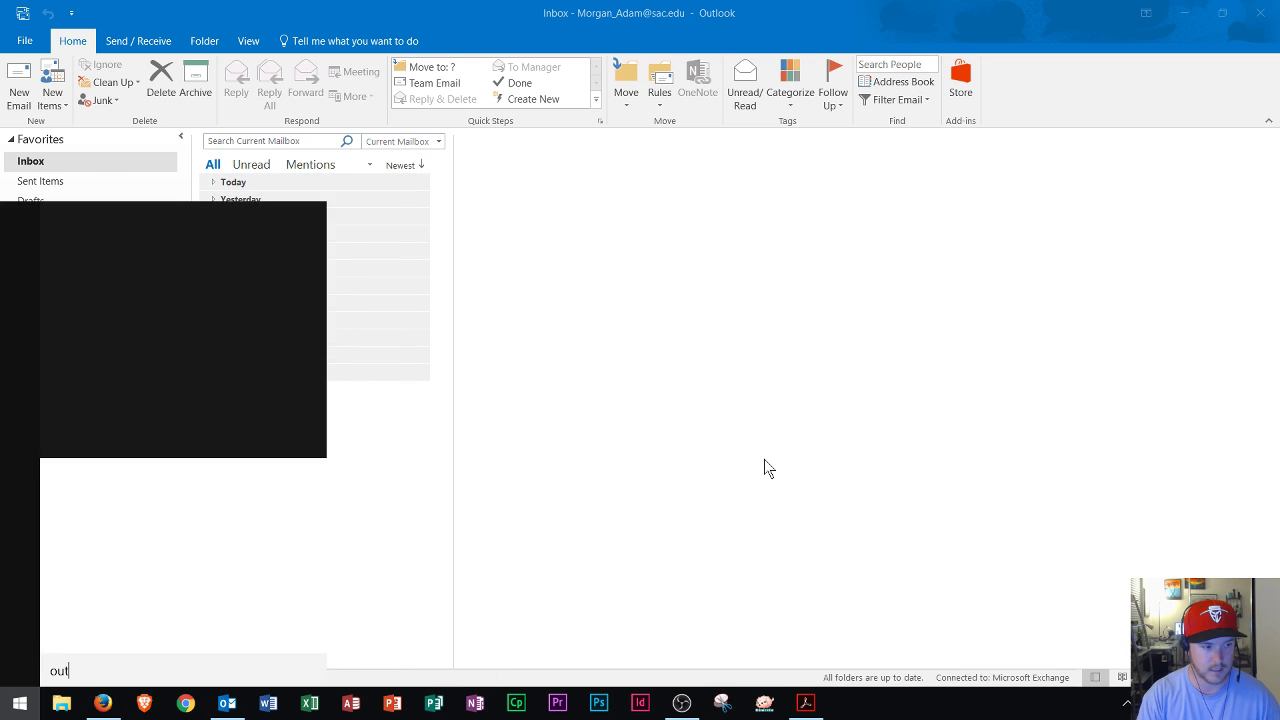
type("look")
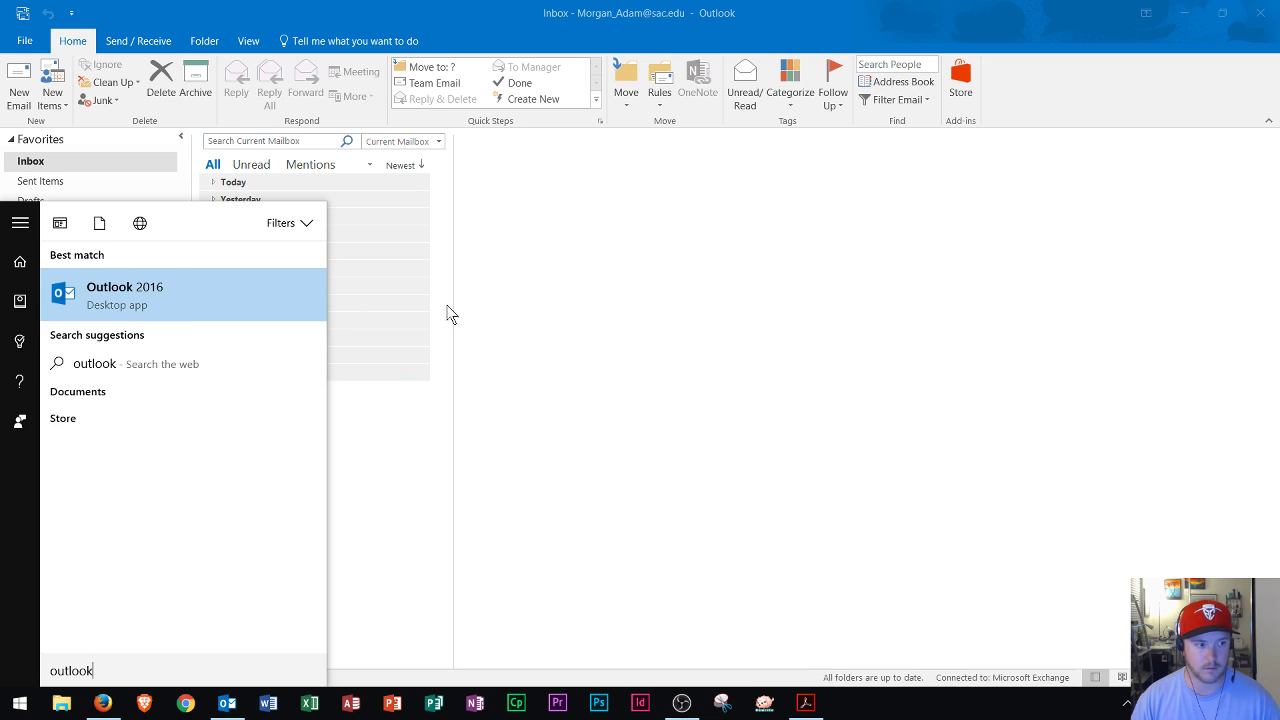
left_click(647, 364)
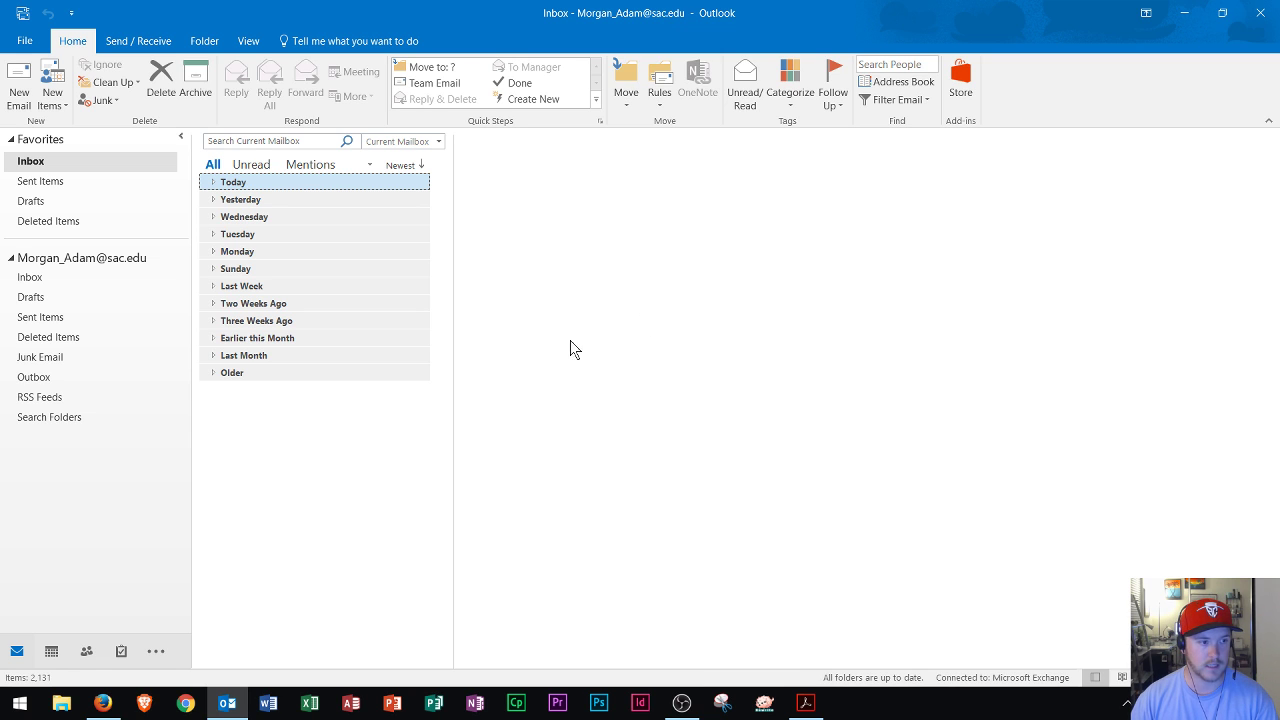
- Look over the account information page and browse the mailbox's Send/Receive, Folder and View command sets
left_click(27, 42)
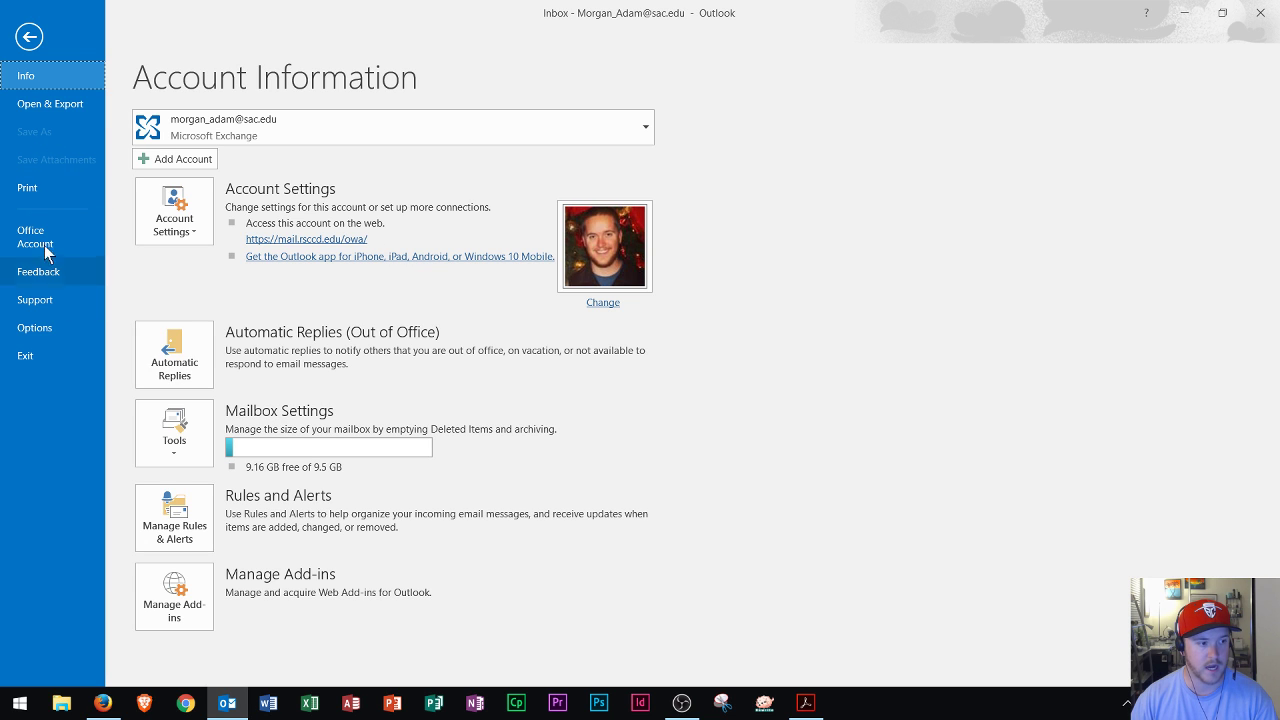
left_click(29, 35)
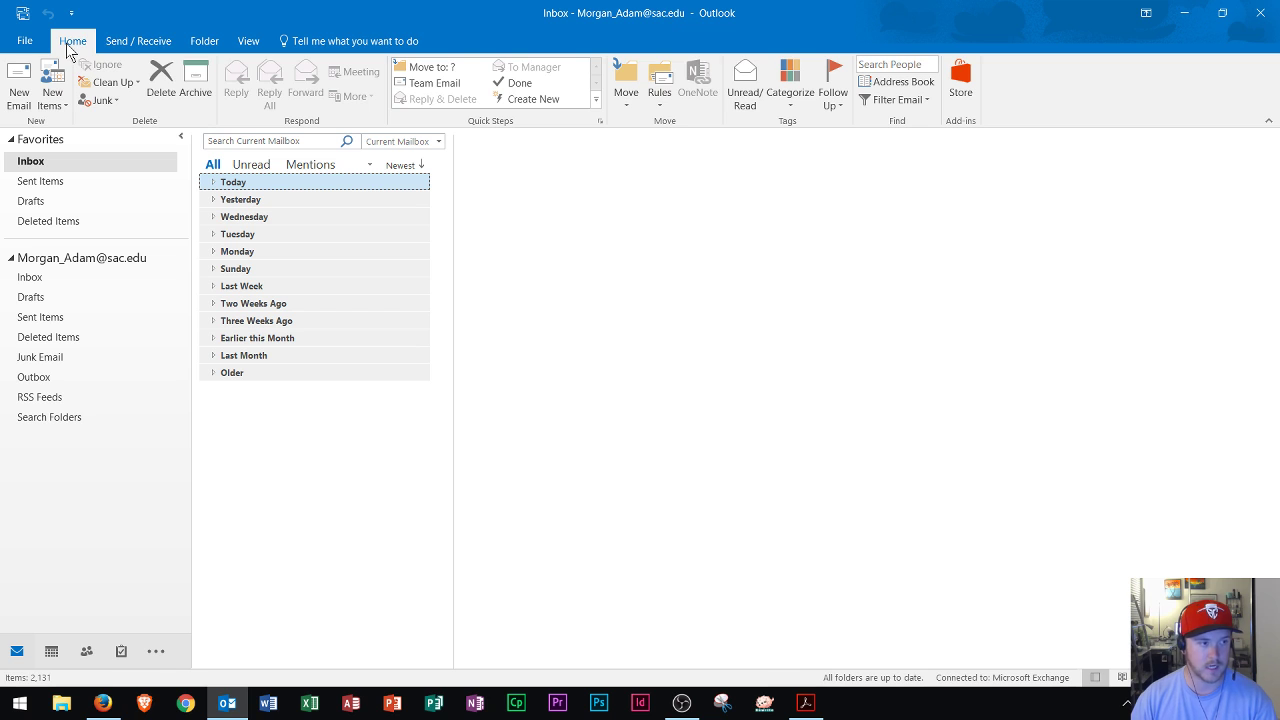
left_click(131, 40)
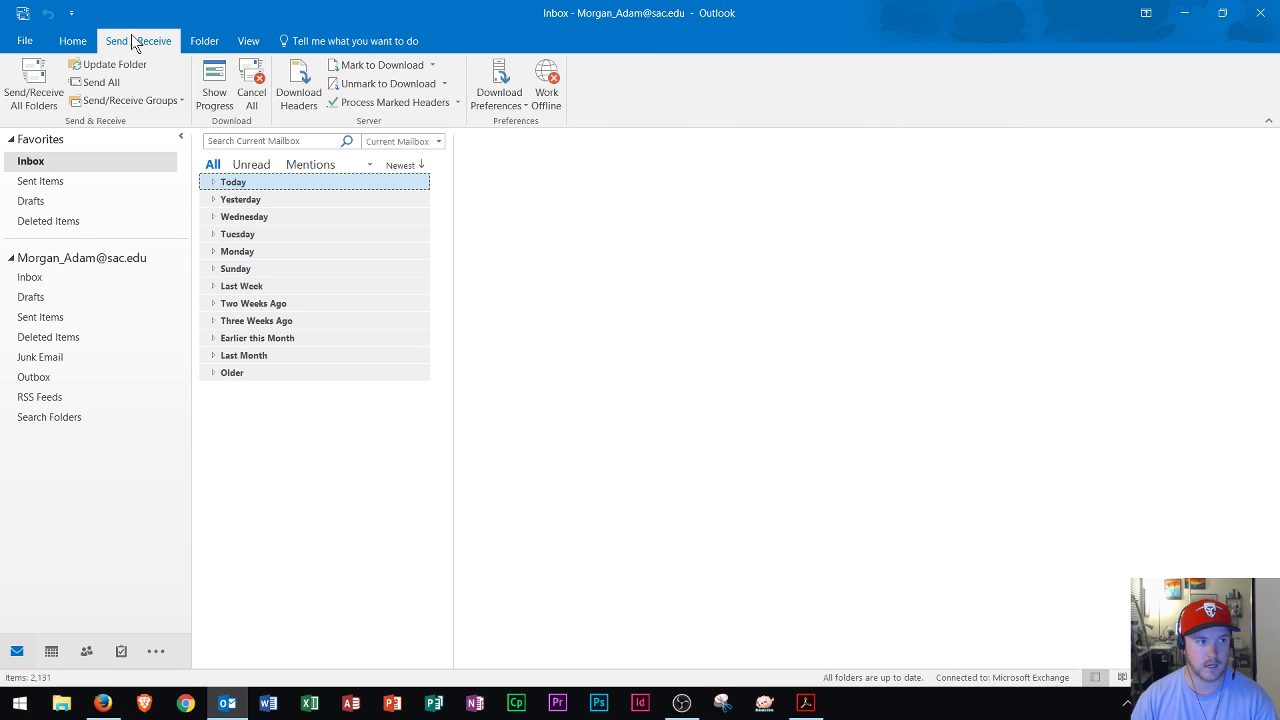
left_click(207, 44)
left_click(250, 41)
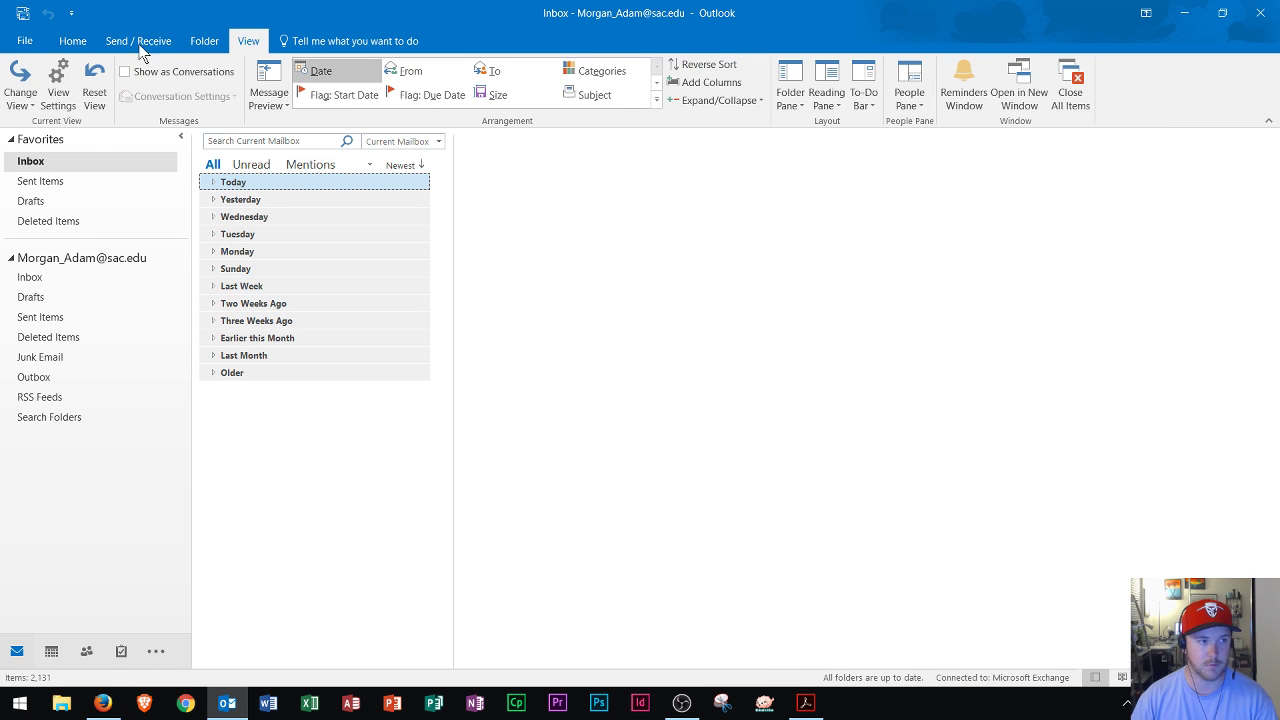
left_click(74, 42)
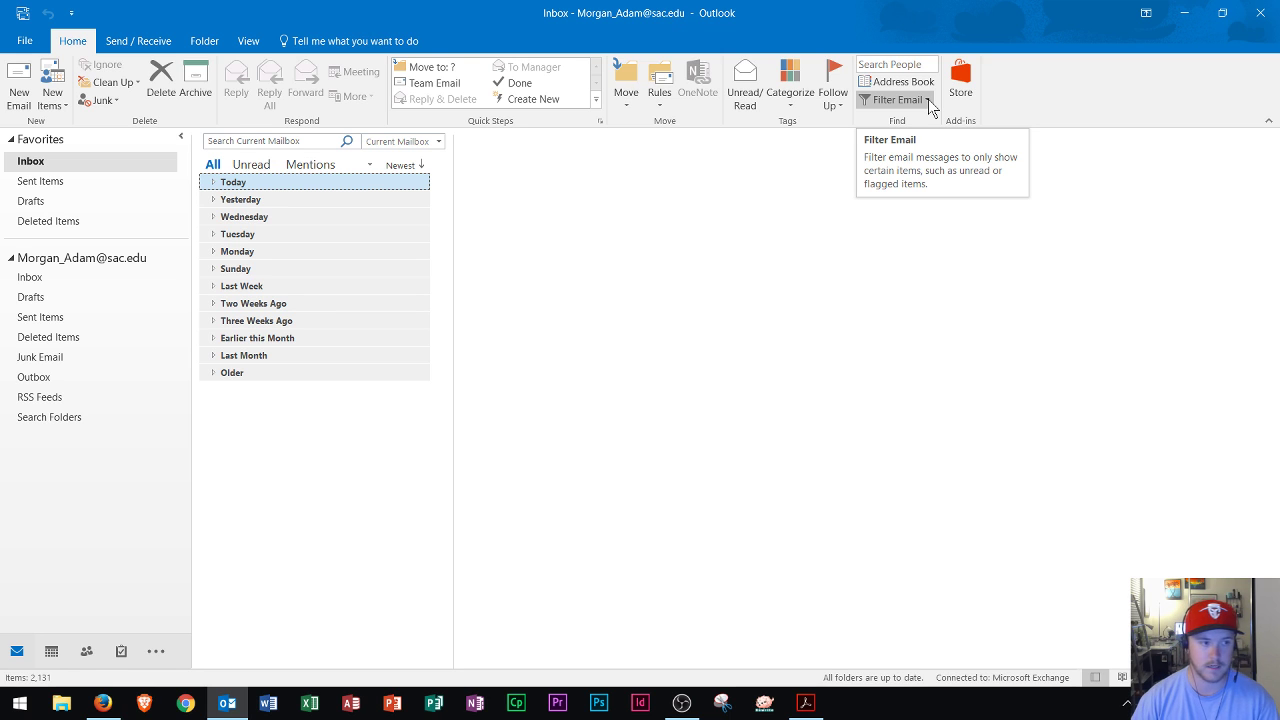
- Examine the Send/Receive, Folder and View commands in more detail, including the available layouts under Change View
left_click(116, 46)
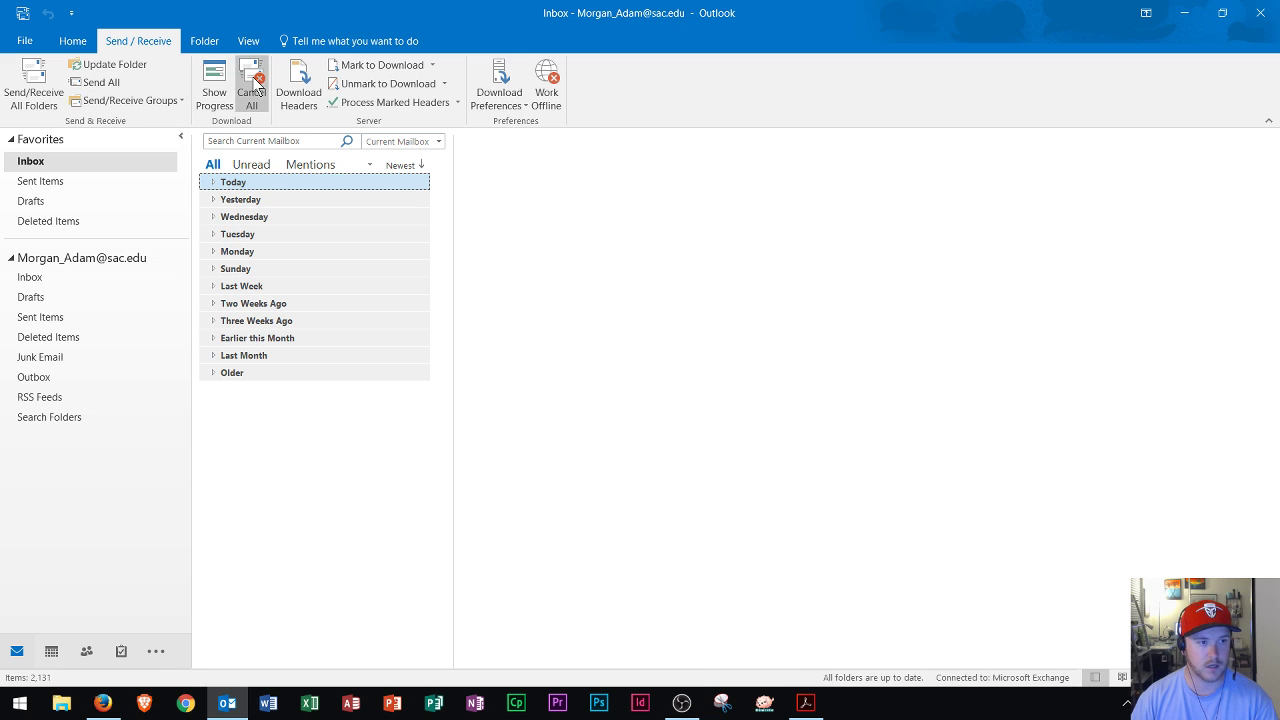
left_click(202, 45)
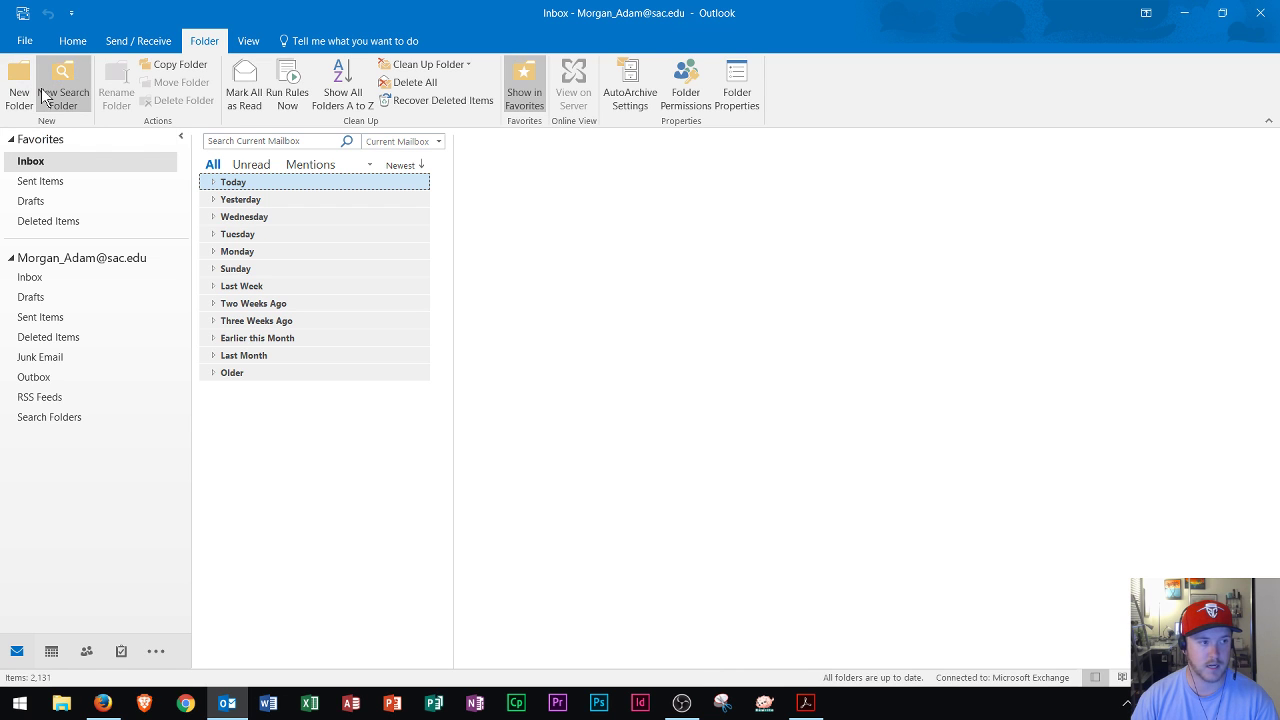
left_click(250, 43)
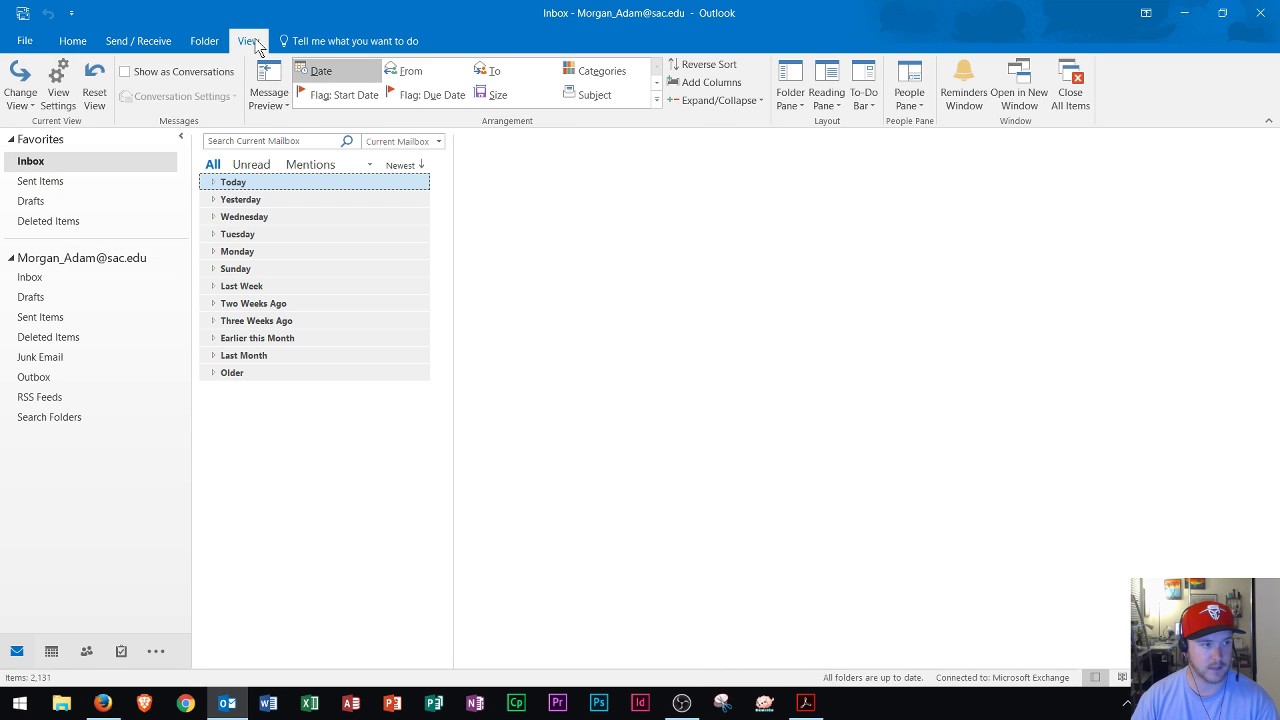
left_click(30, 97)
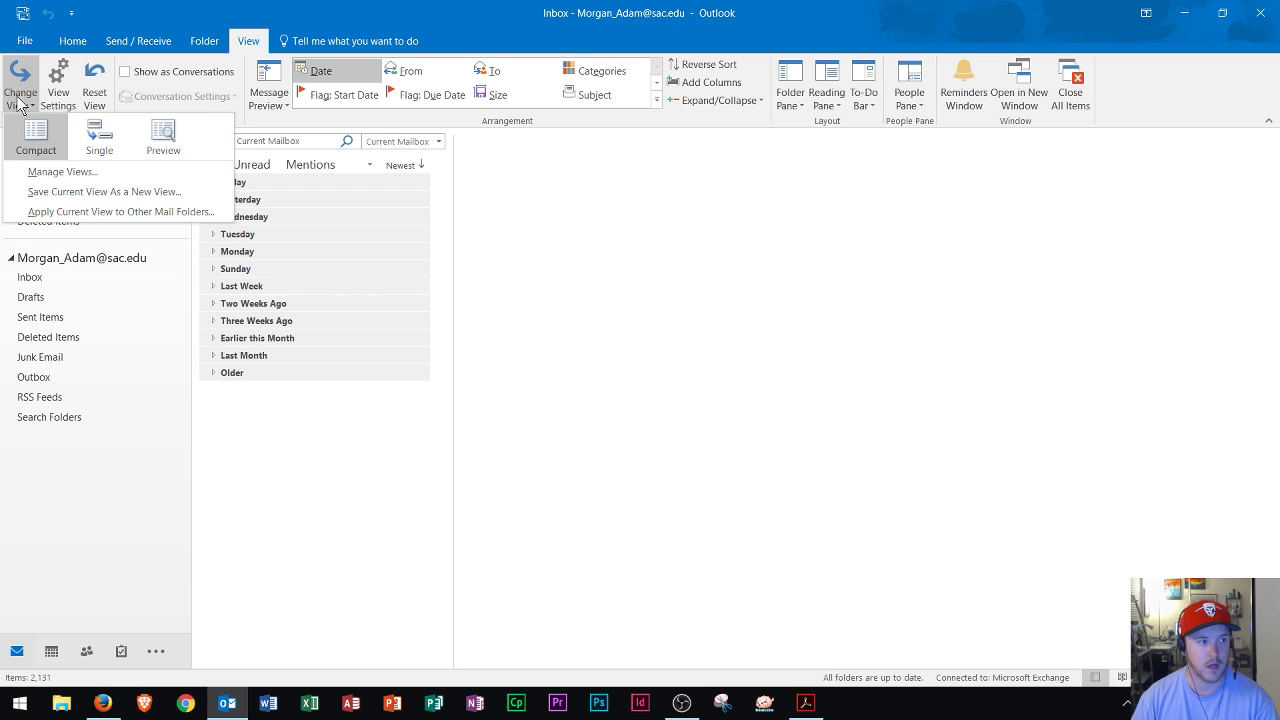
left_click(17, 103)
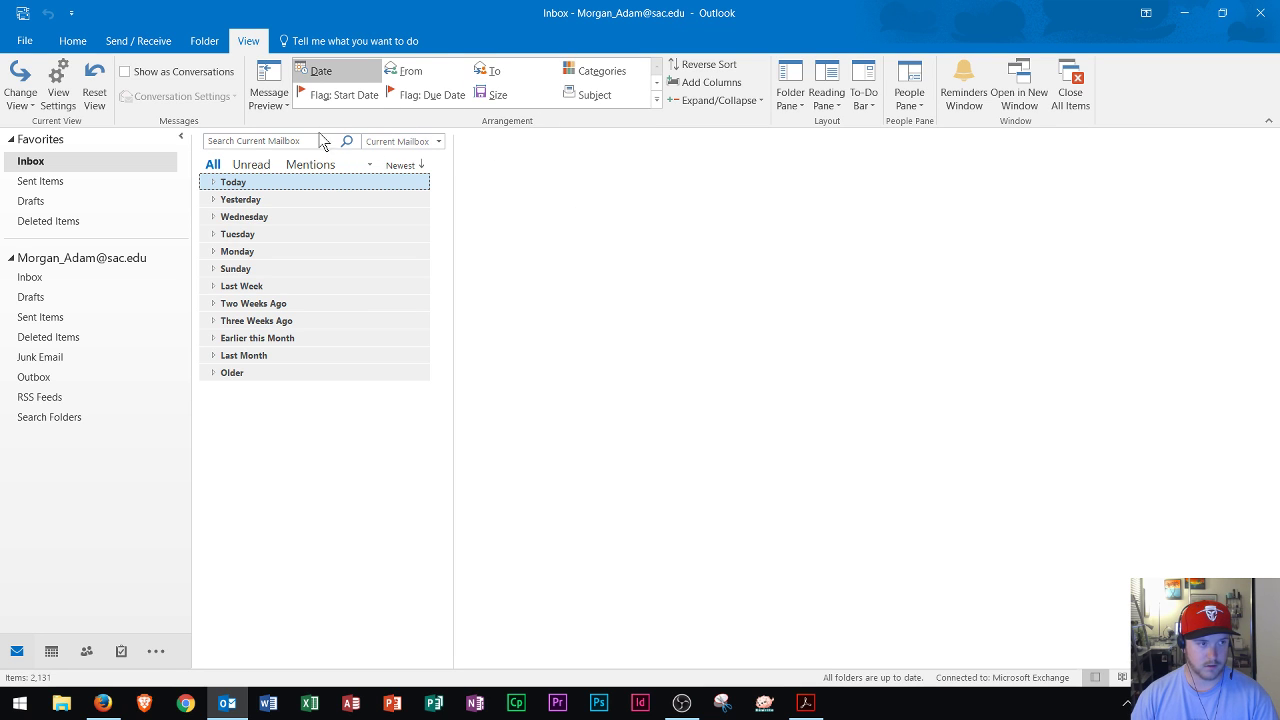
left_click(72, 41)
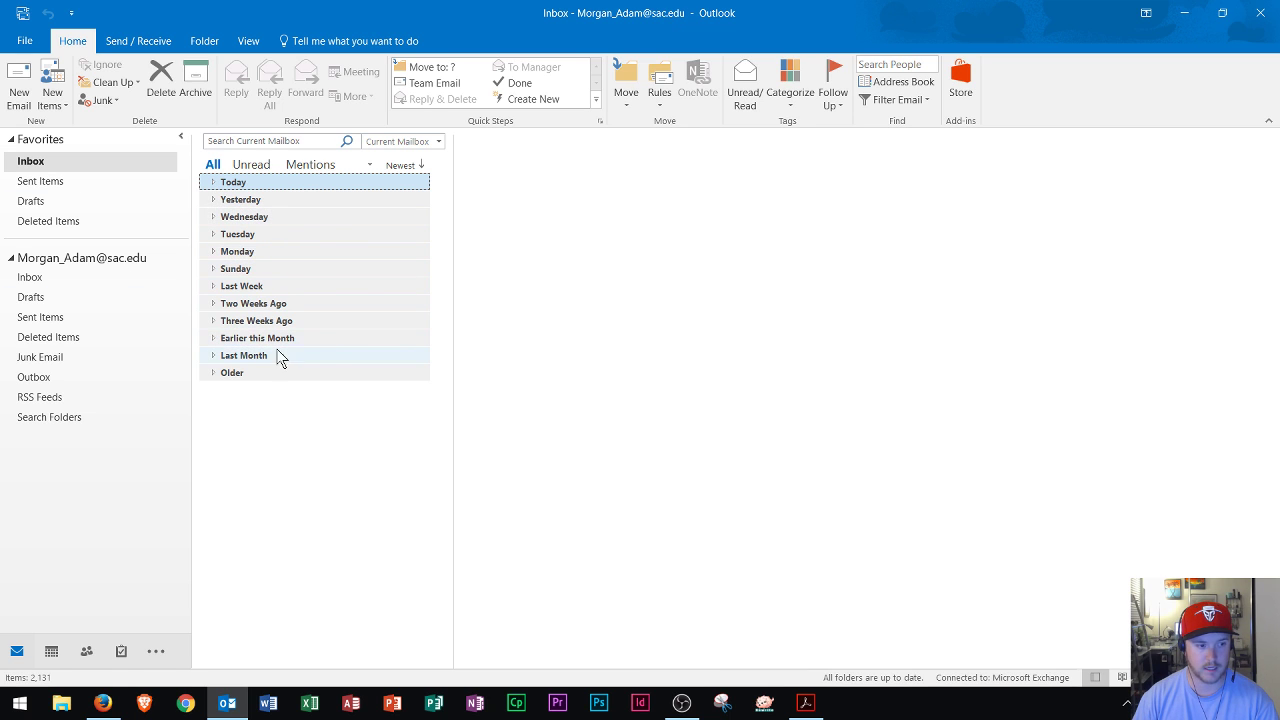
- Expand the Today group in the inbox and open the message "Test Email with Attachment" for reading
left_click(214, 184)
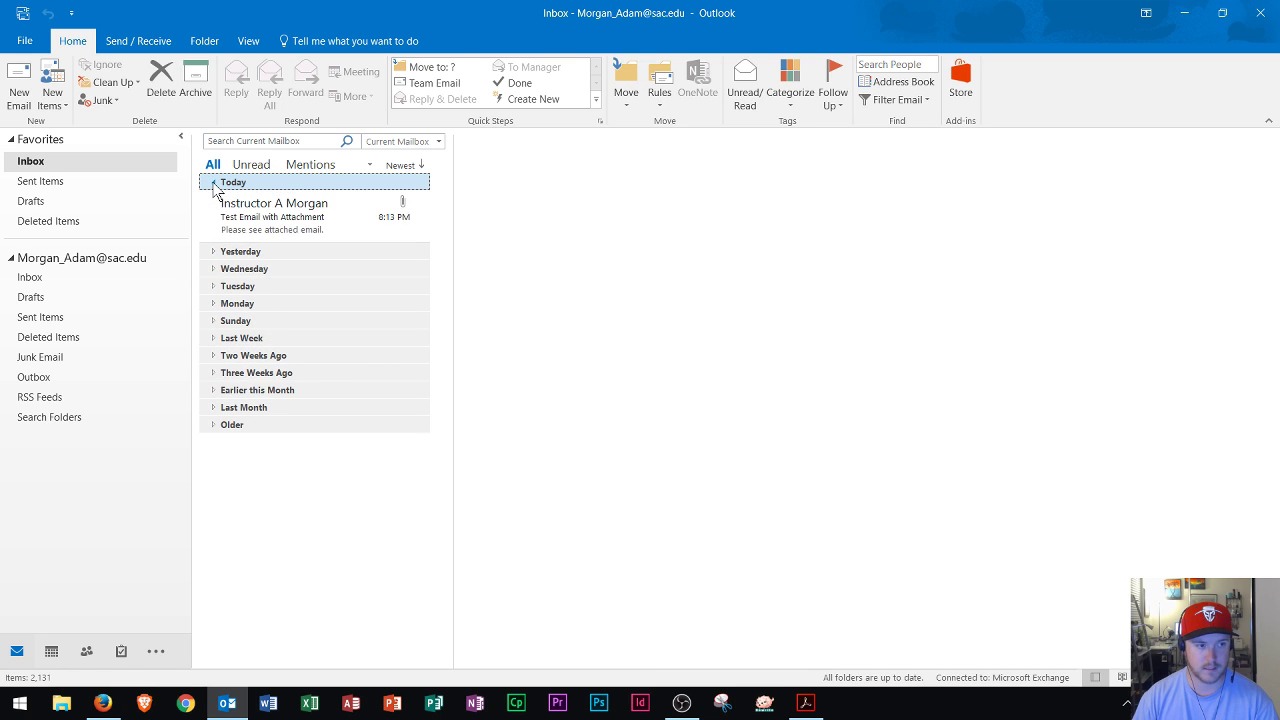
left_click(289, 216)
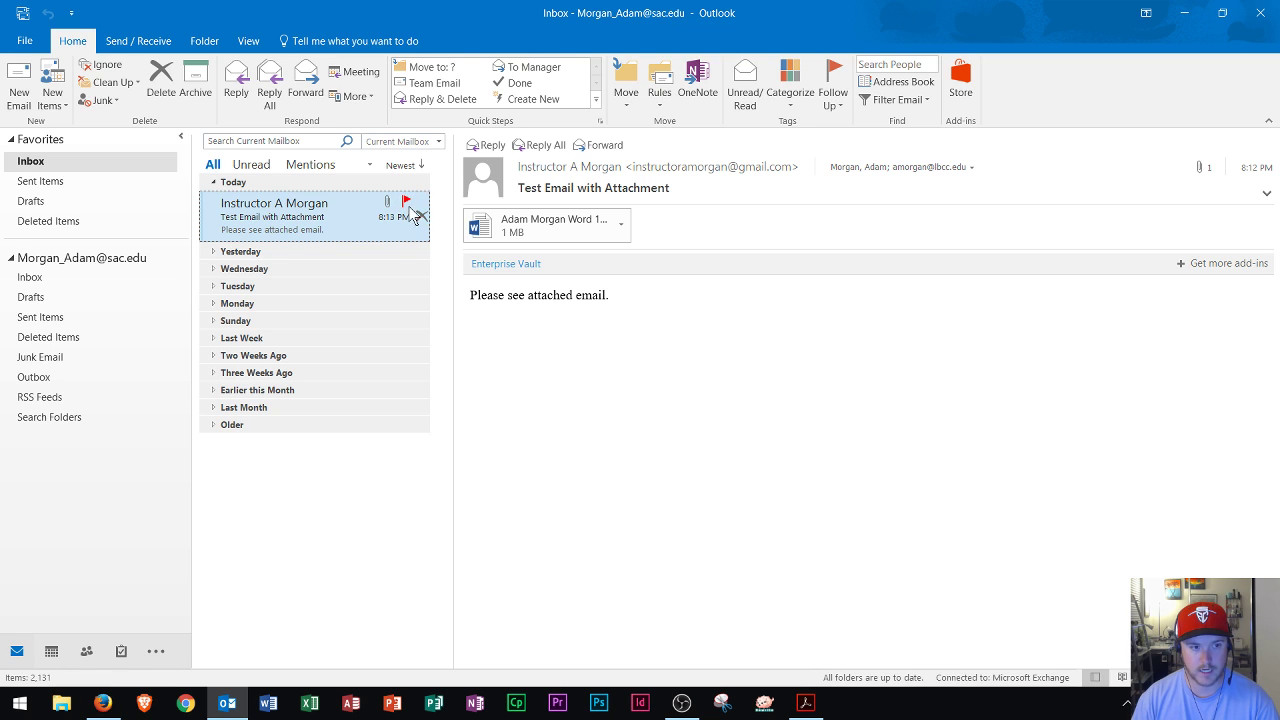
left_click(405, 203)
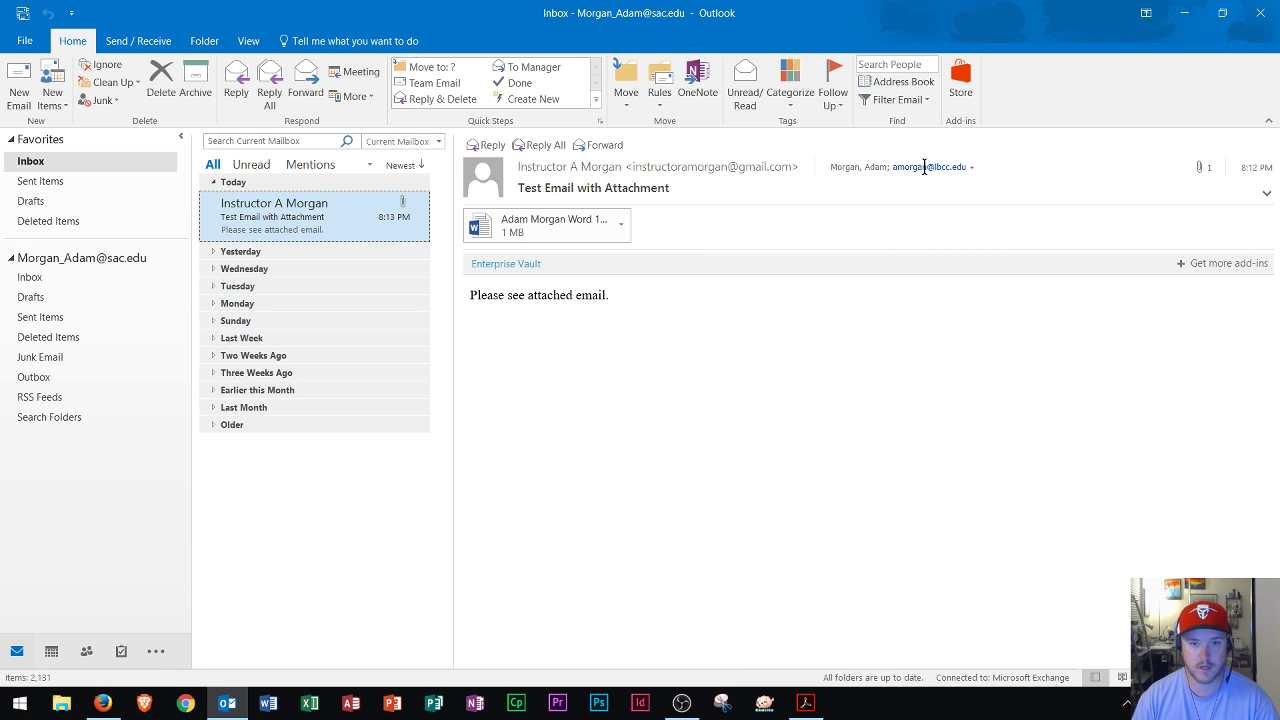
mouse_move(940, 167)
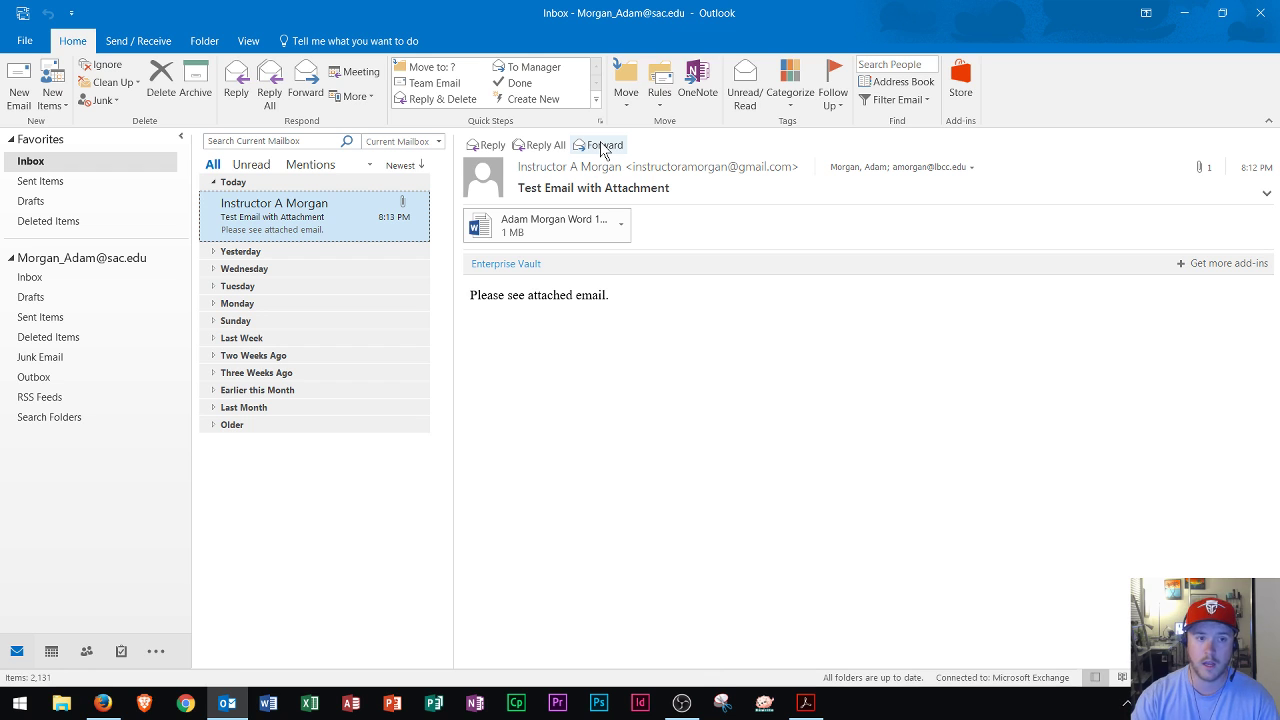
- Start a reply to the sender of "Test Email with Attachment", inspect its address and subject fields, and discard the draft
left_click(503, 145)
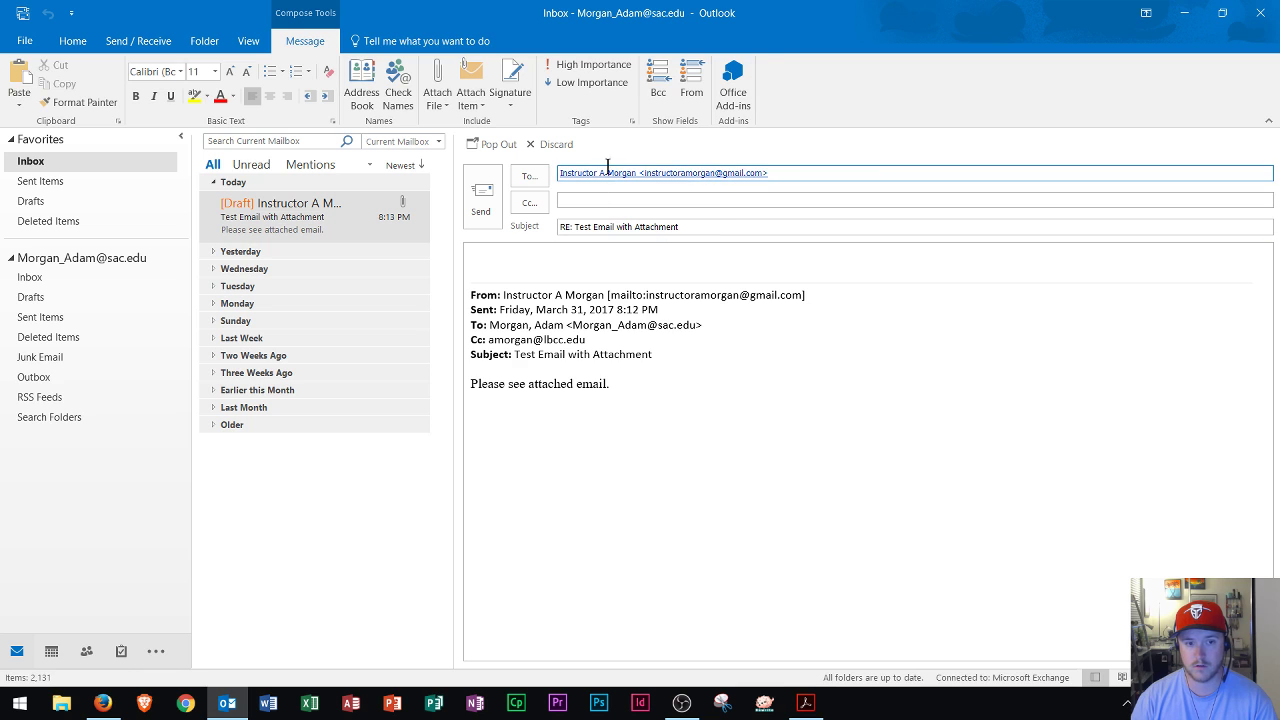
mouse_move(565, 178)
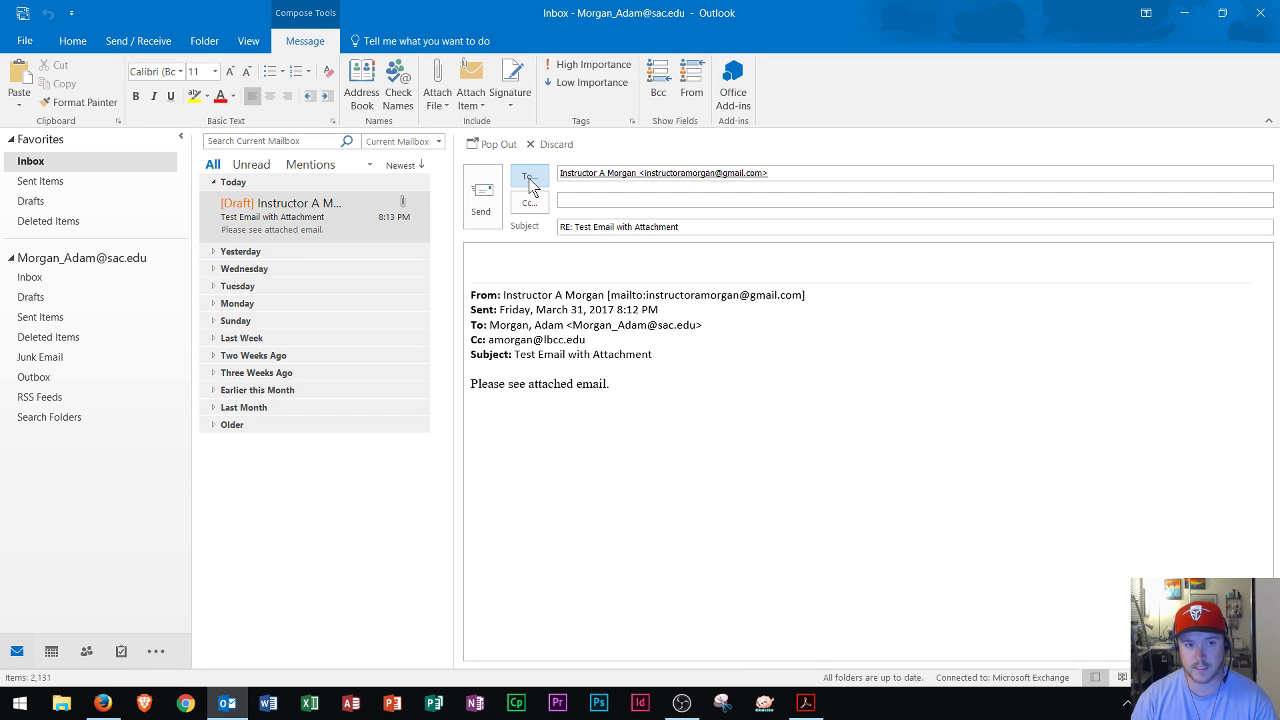
left_click(563, 200)
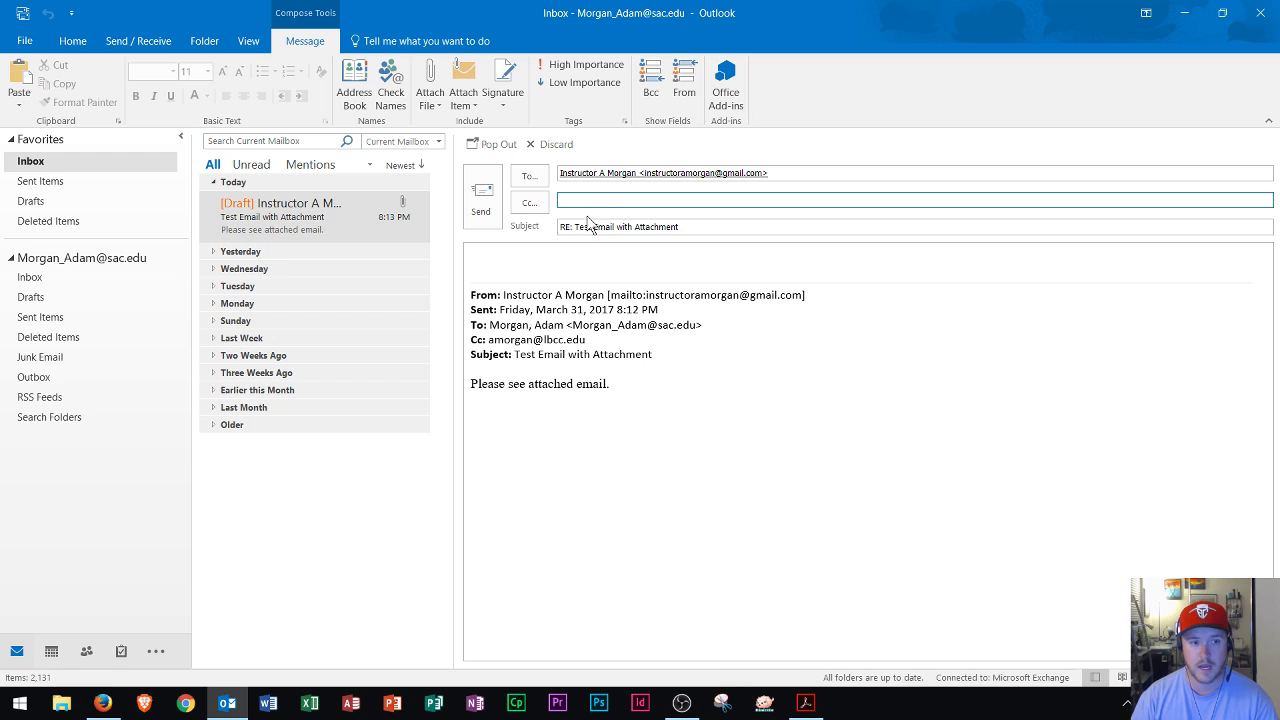
left_click(634, 229)
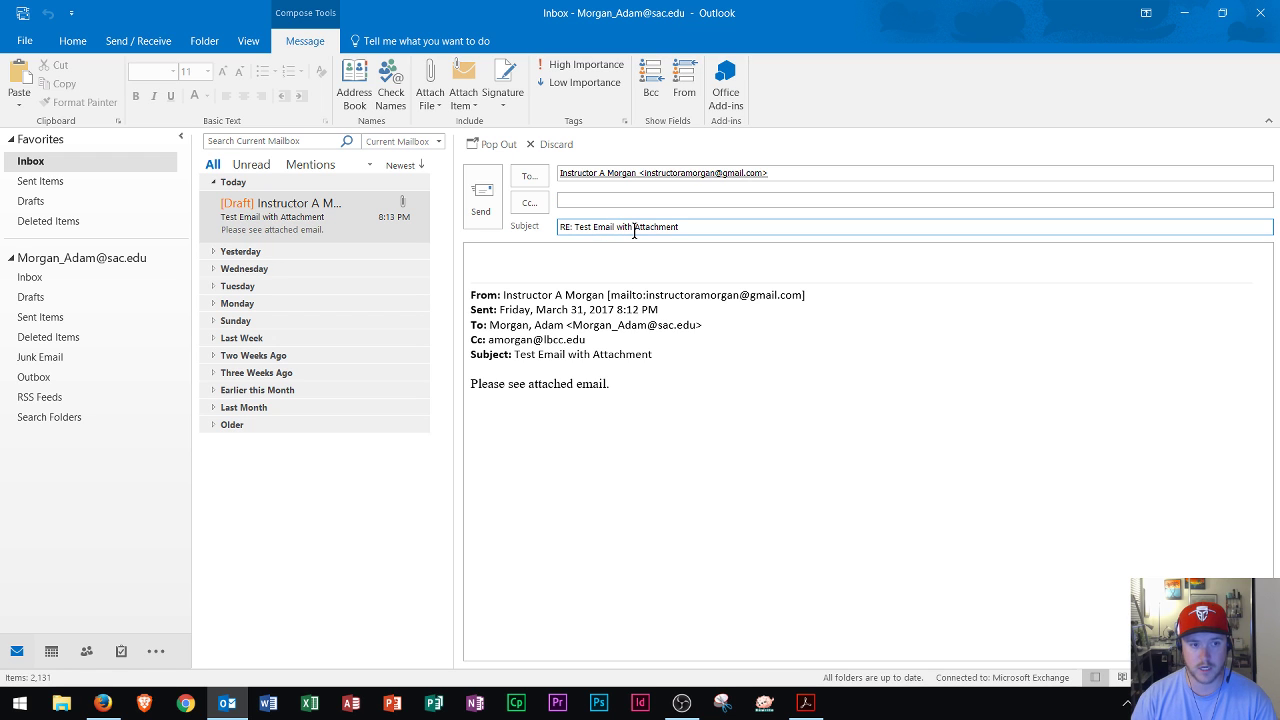
left_click(558, 148)
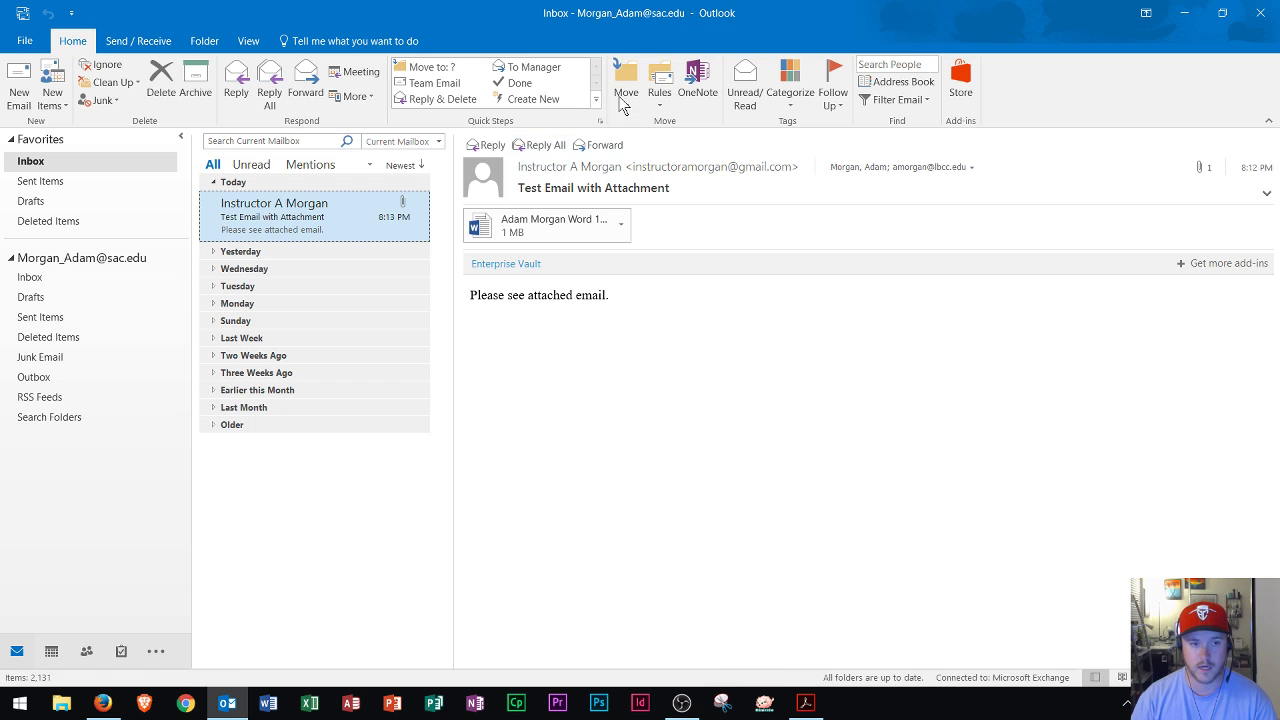
- Start a reply to all recipients of the test email, check the Cc recipient, and discard the draft
left_click(538, 146)
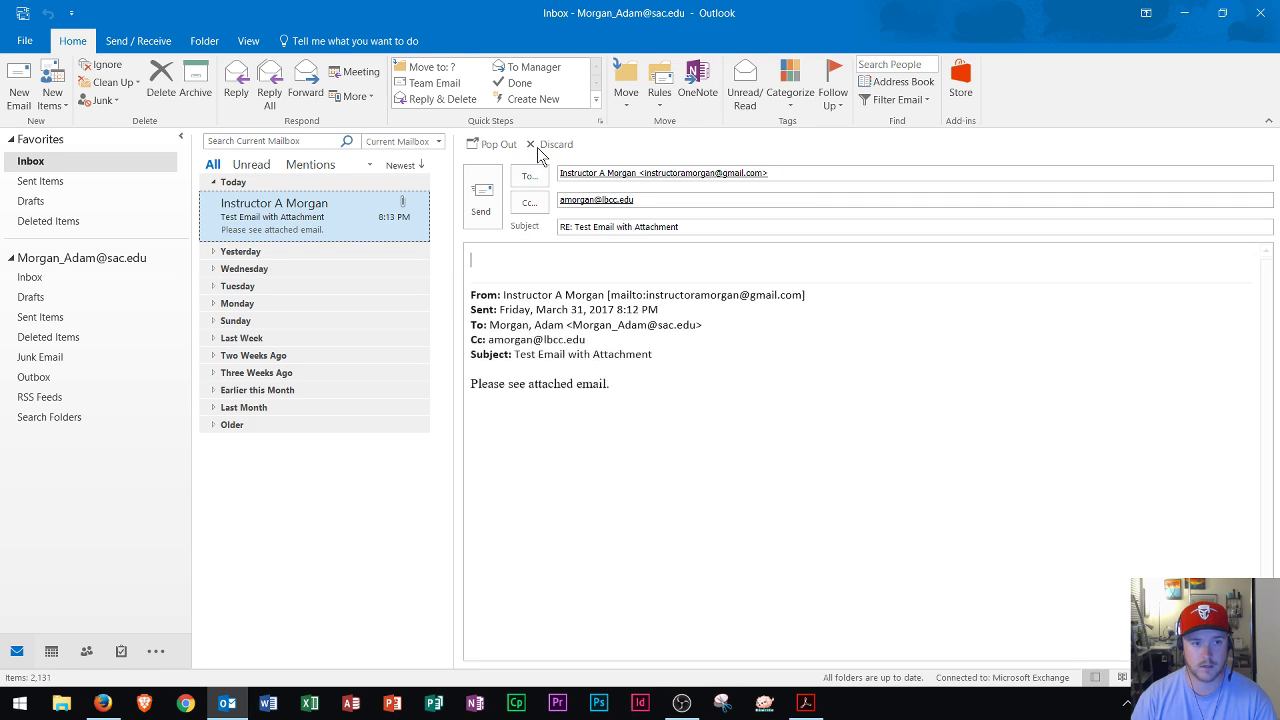
left_click(588, 200)
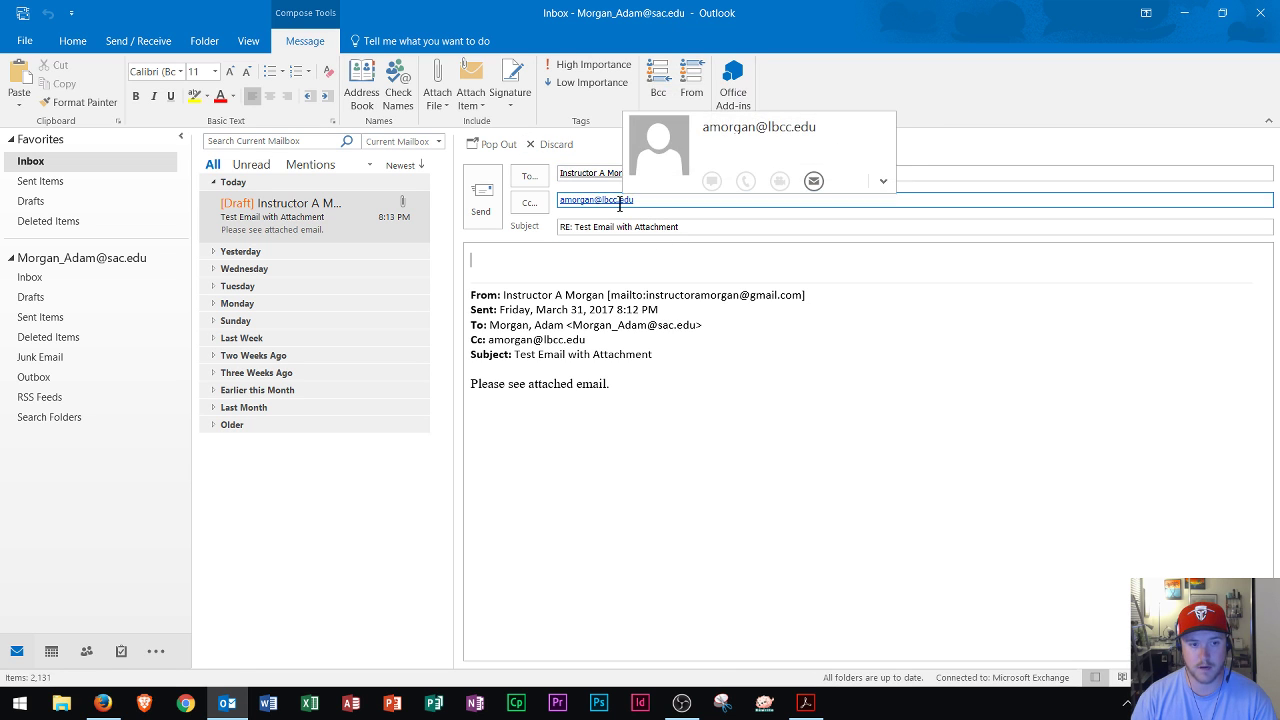
key("Tab")
key("Tab")
left_click(550, 144)
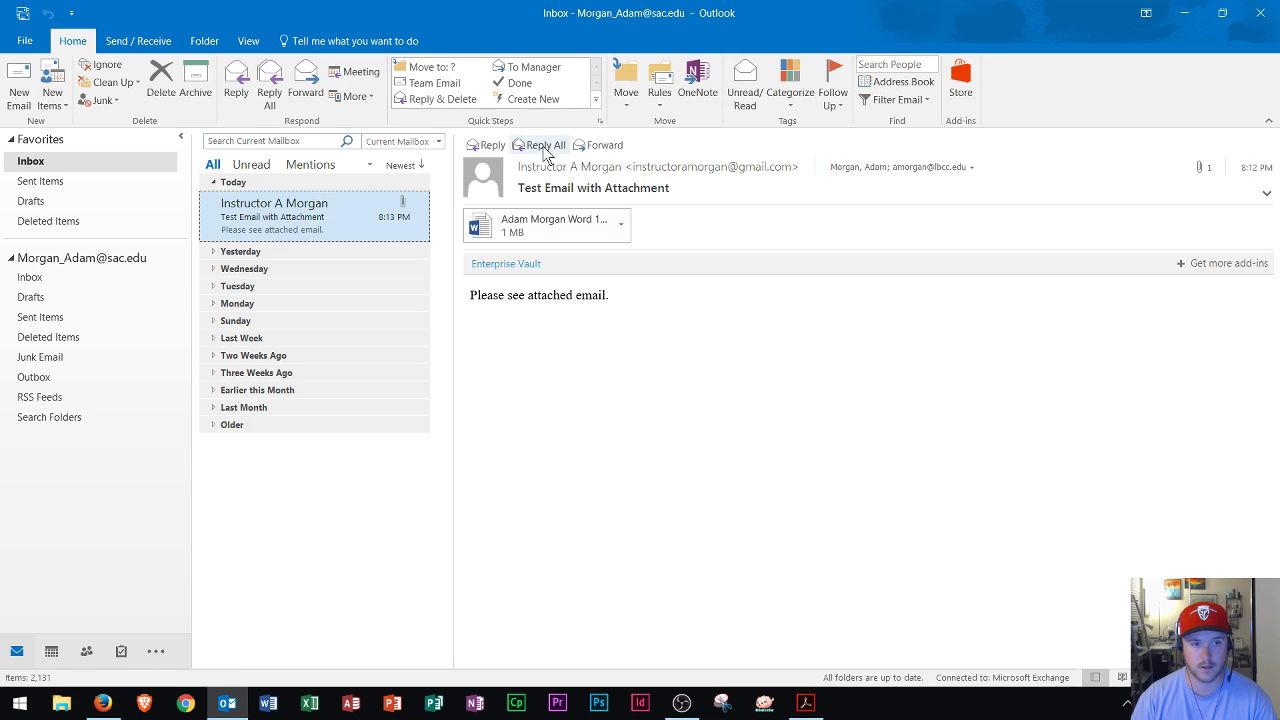
- Start forwarding the test email with its Word attachment, inspect the empty recipient fields, and discard the draft
left_click(605, 146)
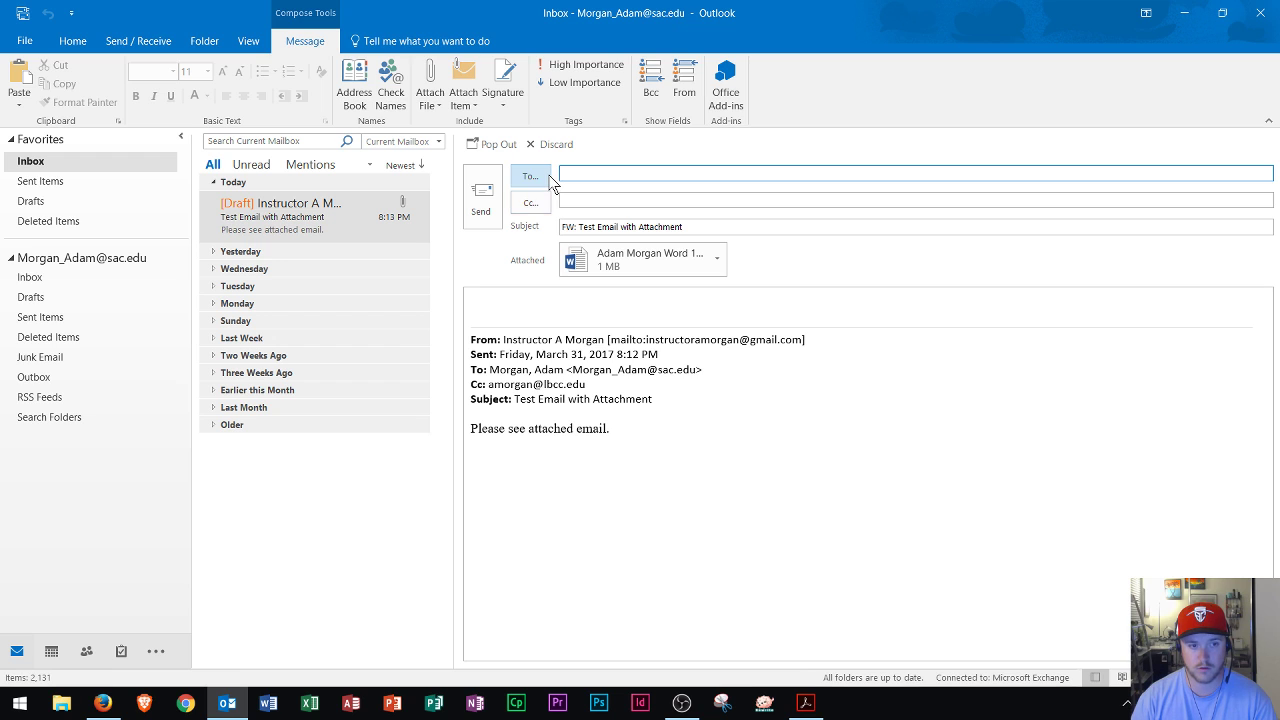
left_click(584, 201)
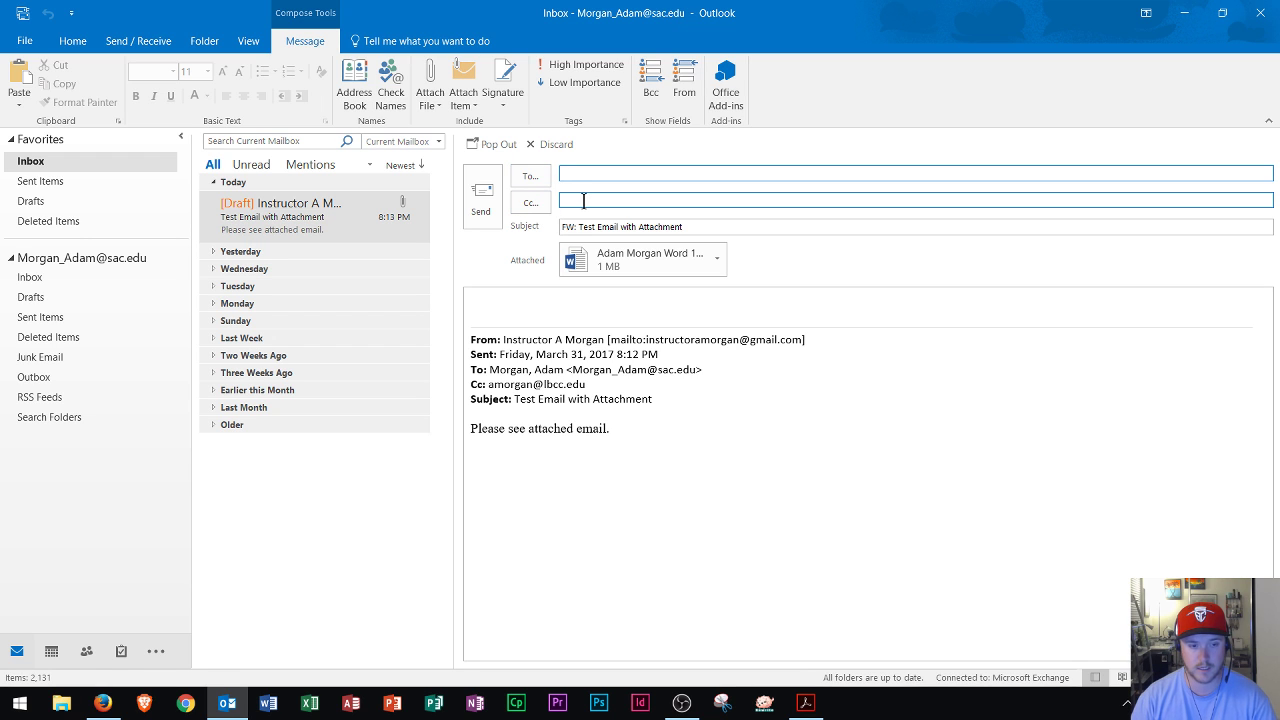
left_click(556, 146)
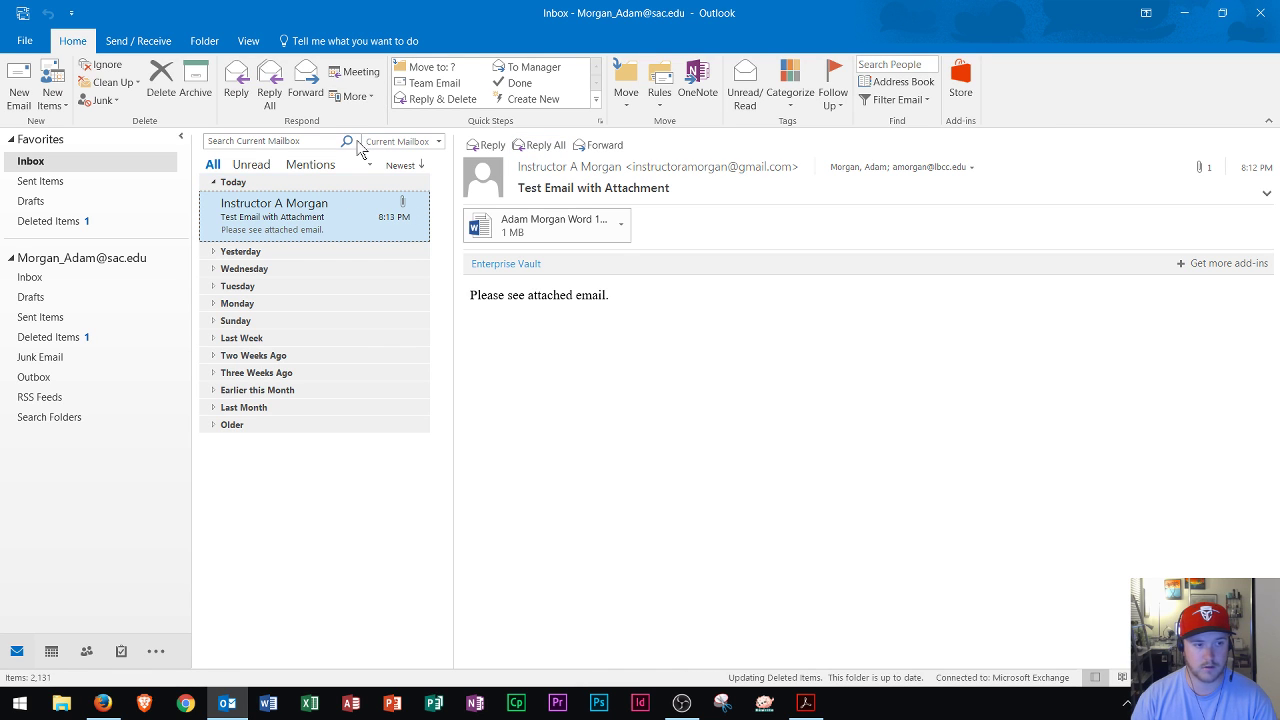
- Create a new blank email message, maximize its window and place the cursor in the Cc field
left_click(19, 98)
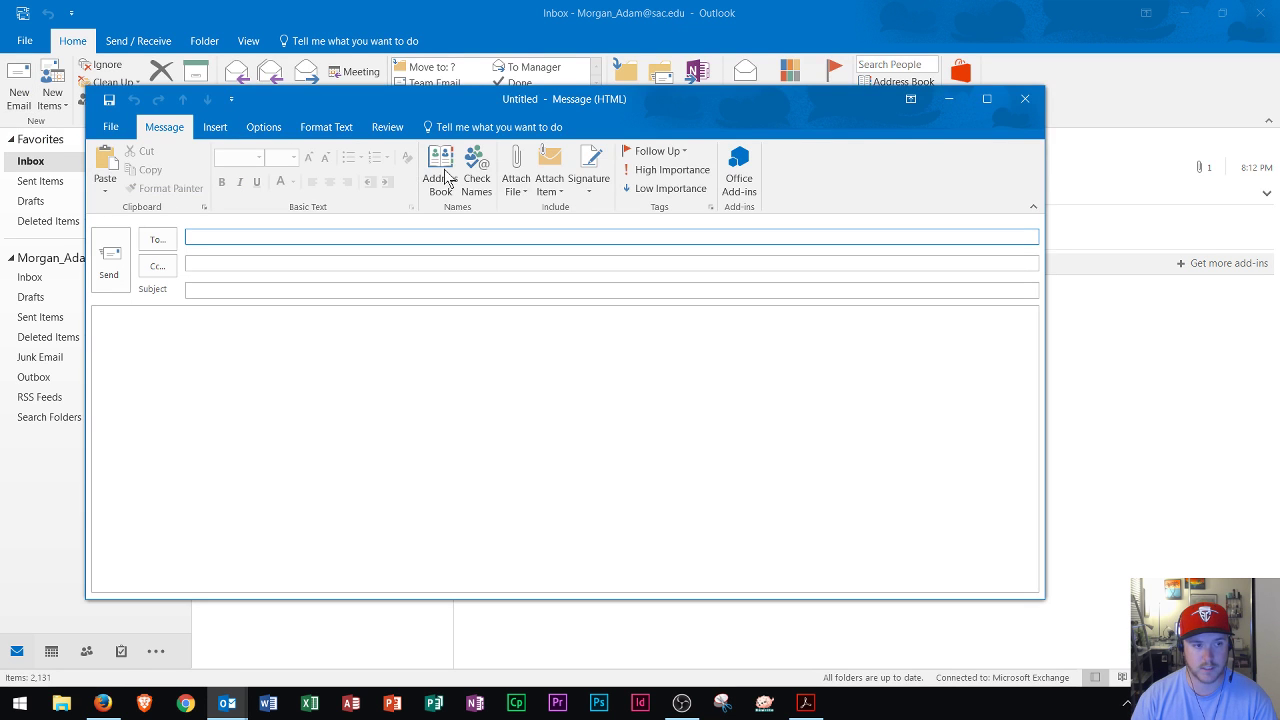
left_click_drag(721, 106, 803, 3)
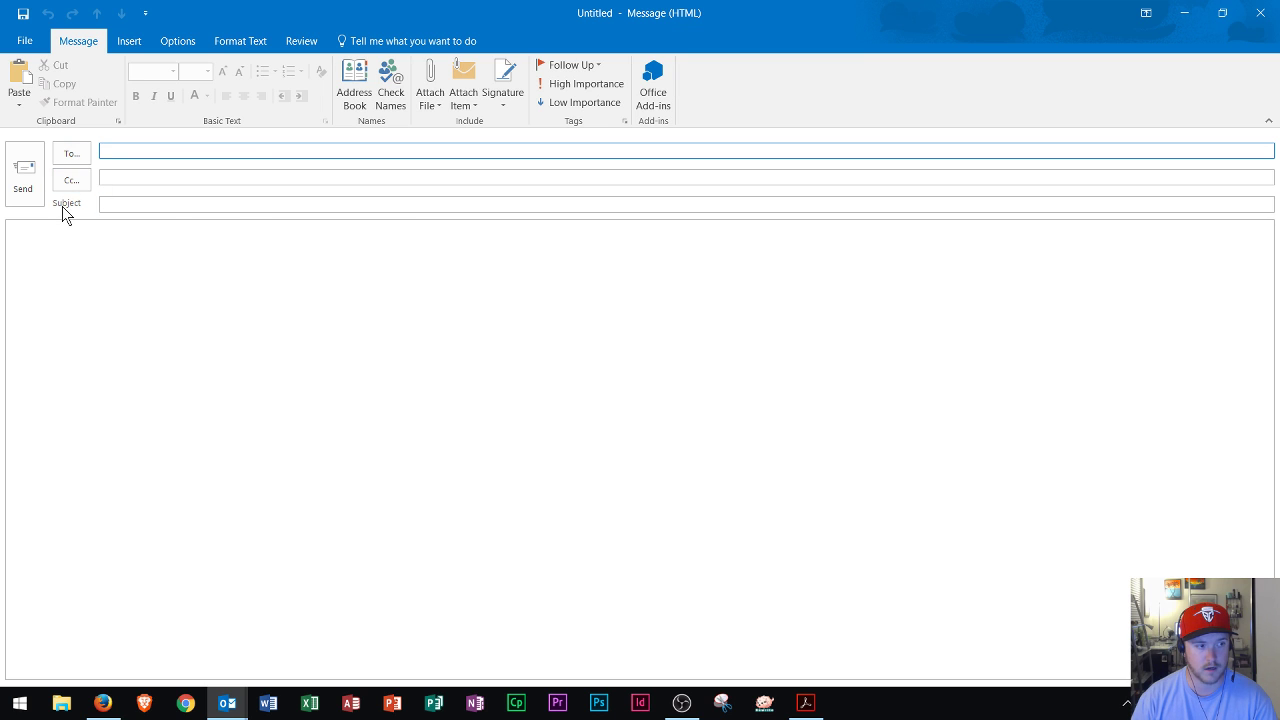
left_click(141, 176)
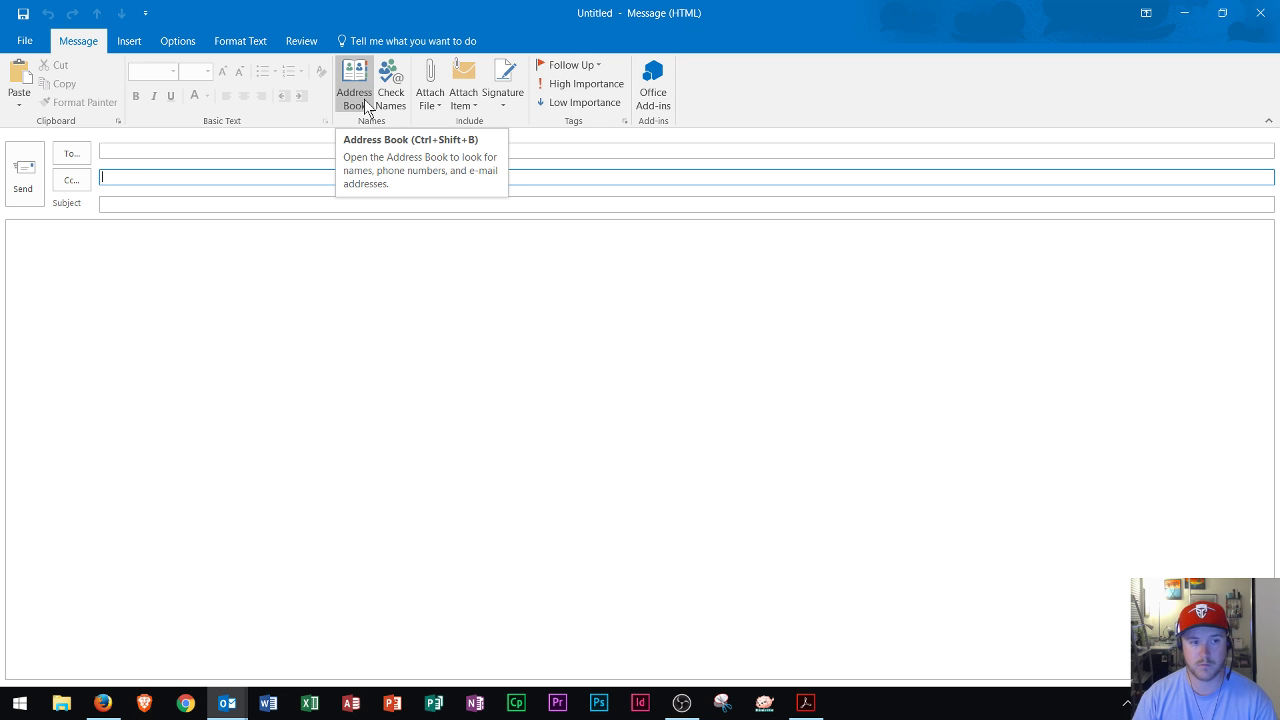
- Examine the file attachment choices and the commands for inserting items into the new message
left_click(437, 93)
left_click(361, 180)
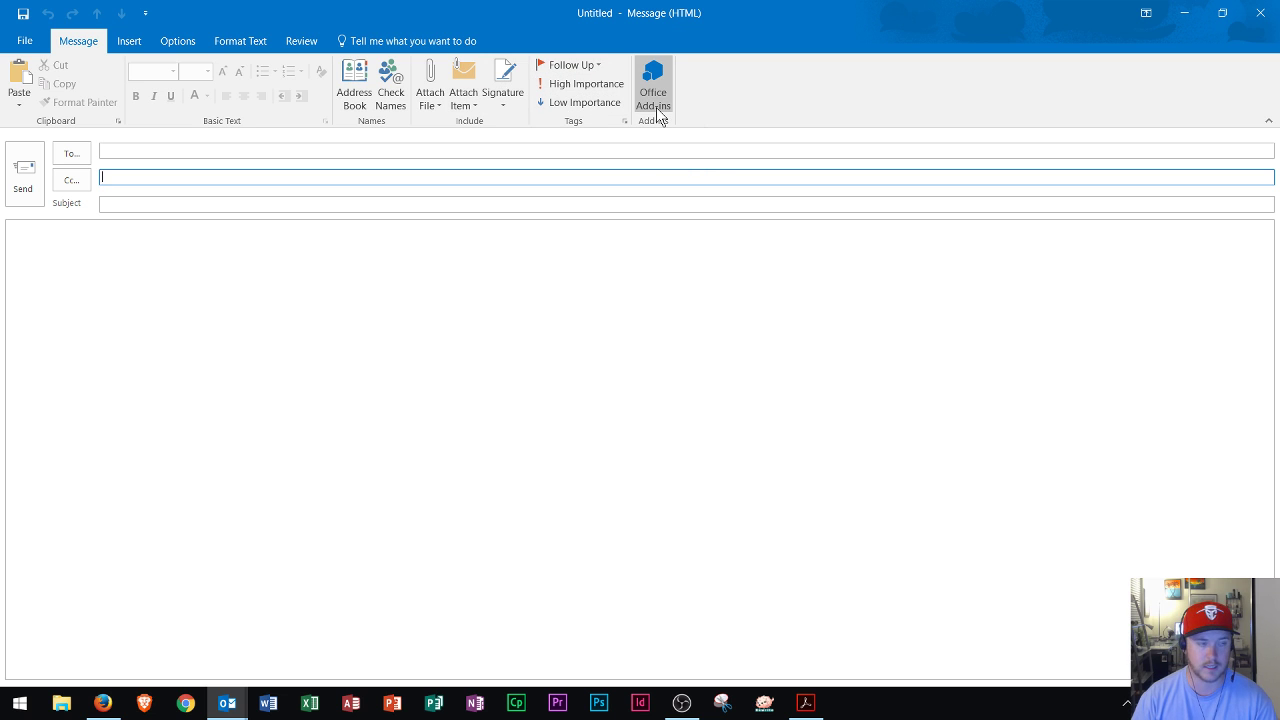
left_click(129, 42)
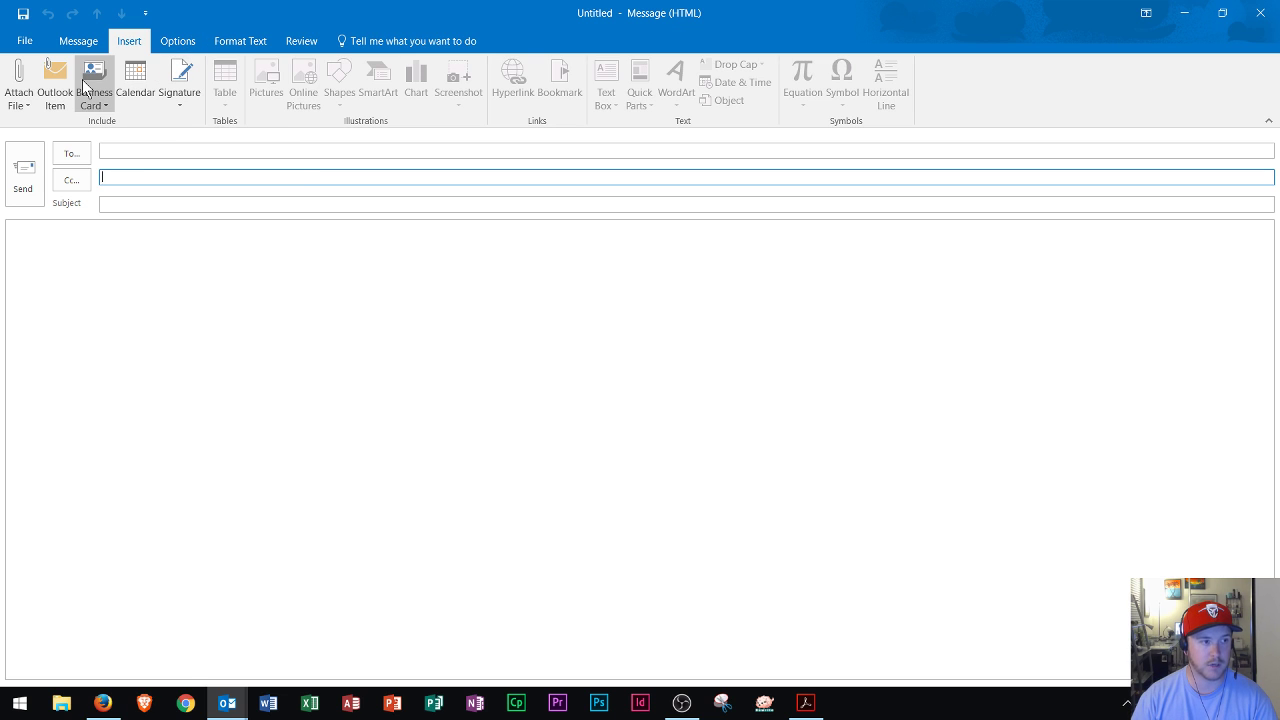
- Show the Bcc field in the new message and place the cursor in it
left_click(178, 41)
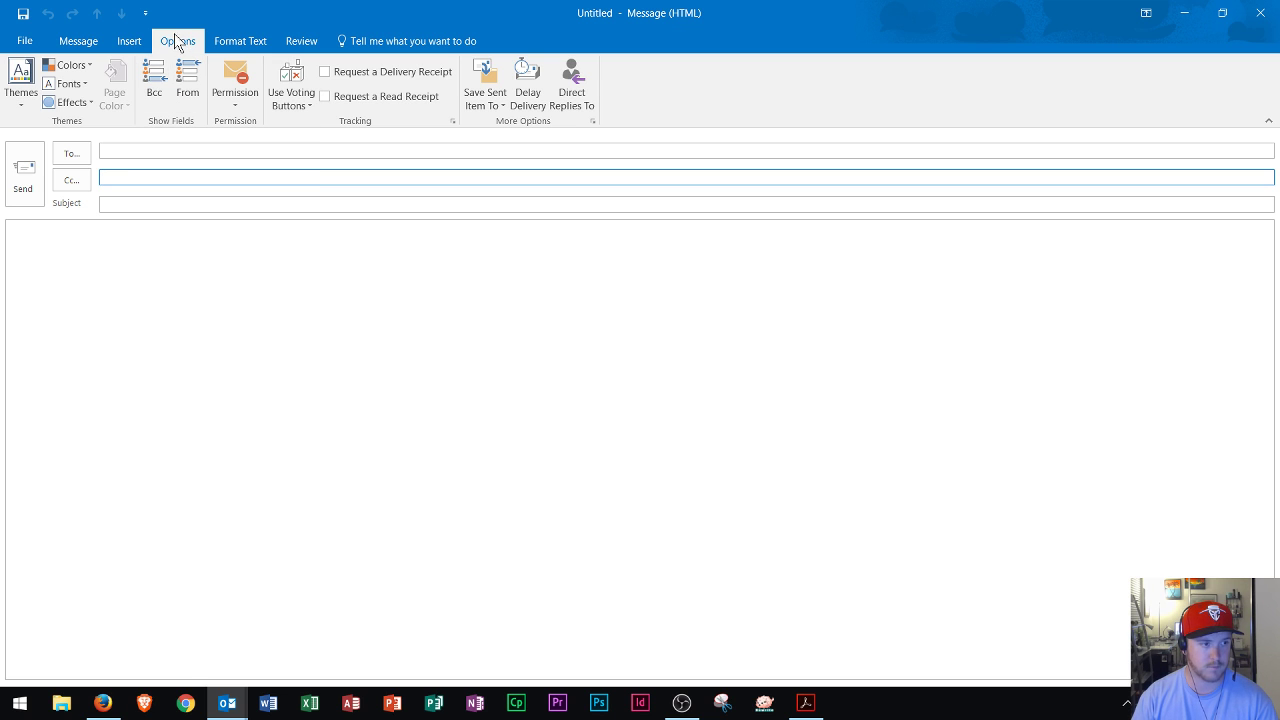
left_click(155, 97)
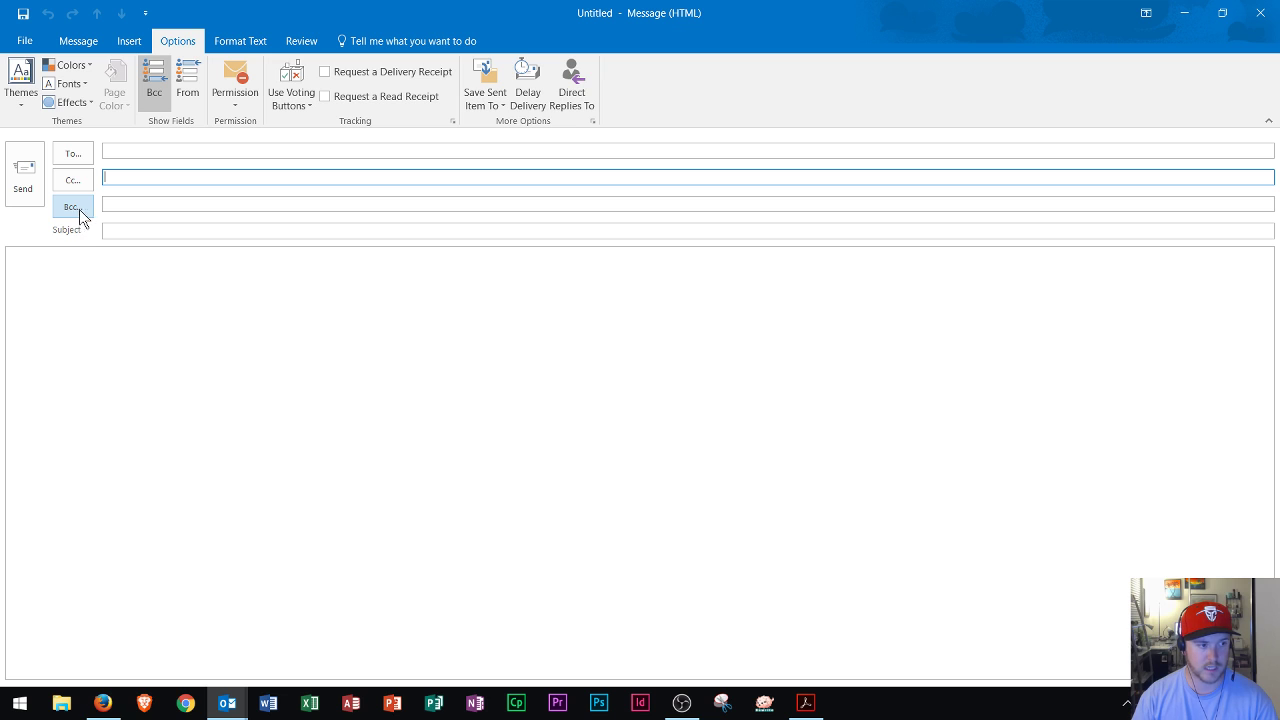
left_click(117, 205)
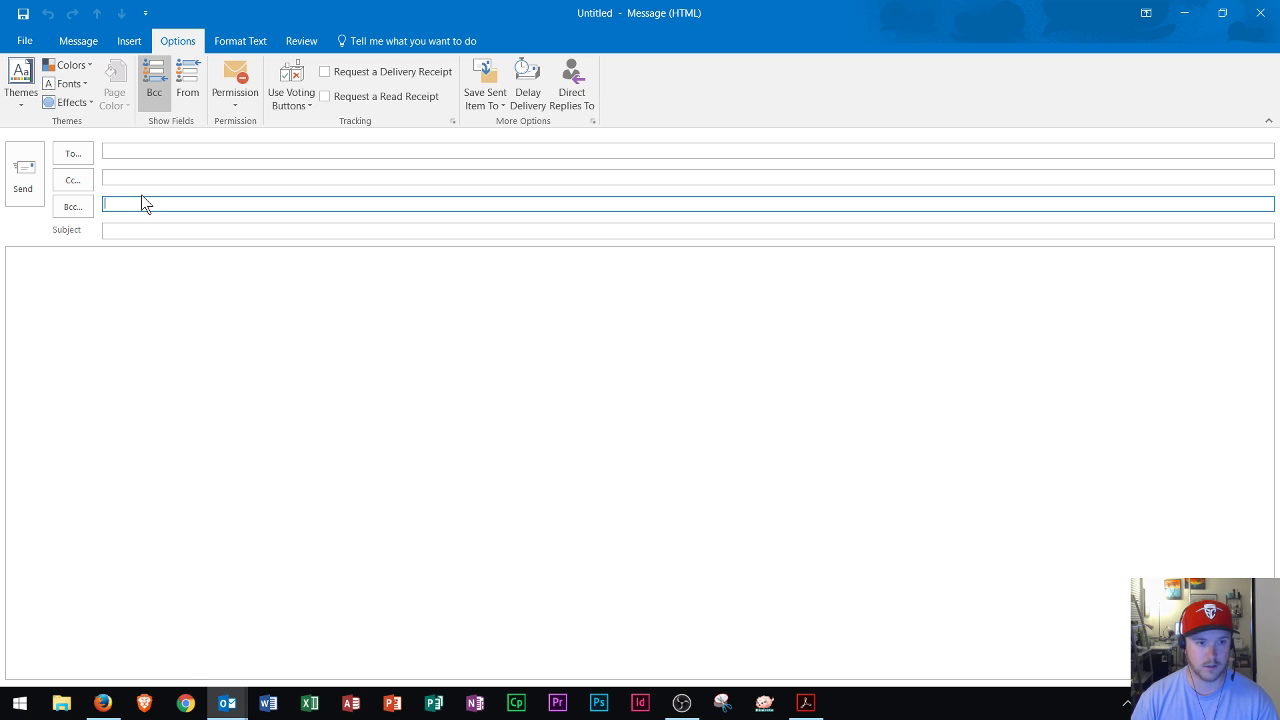
- Examine the text formatting commands for the new message, and close the blank draft
left_click(242, 42)
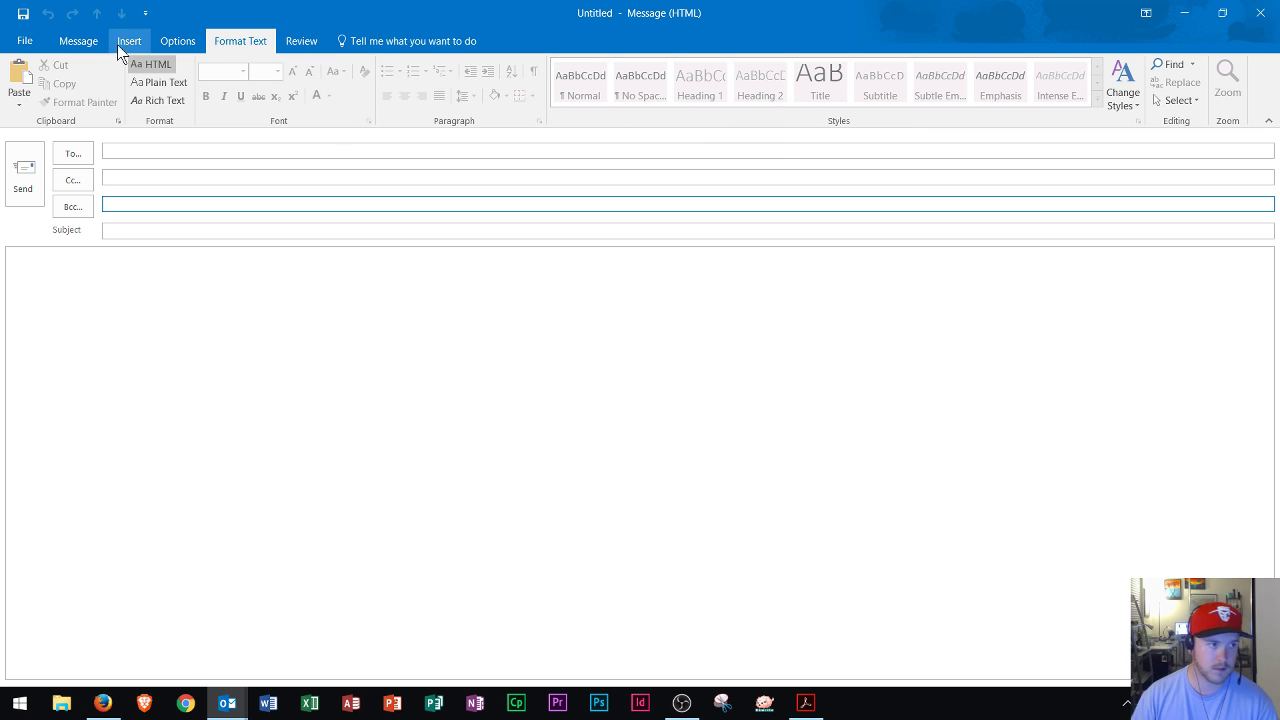
left_click(75, 38)
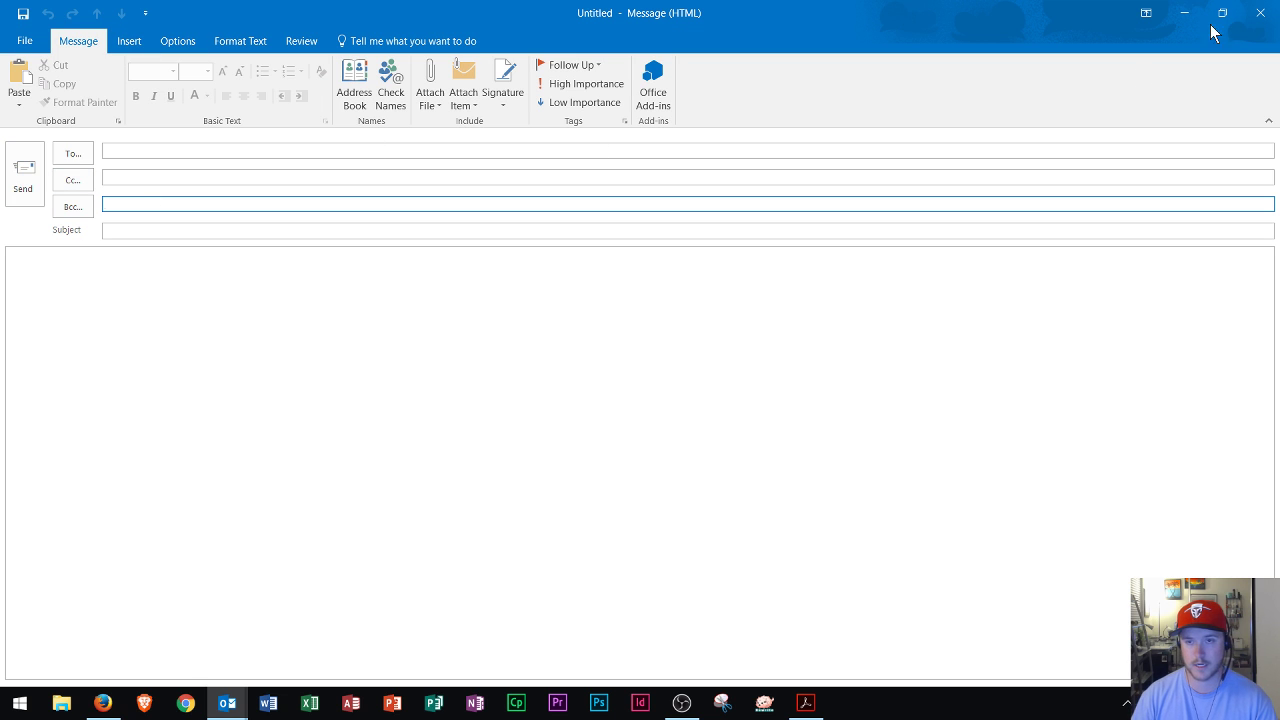
left_click(1260, 13)
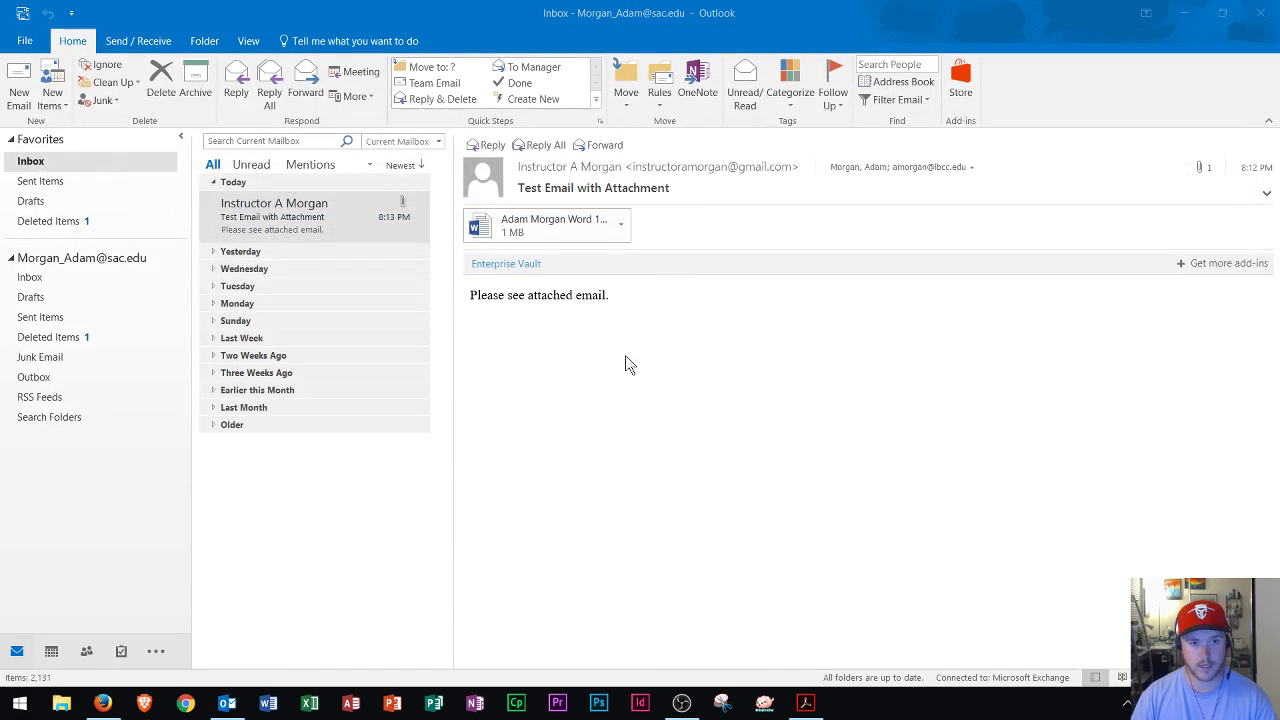